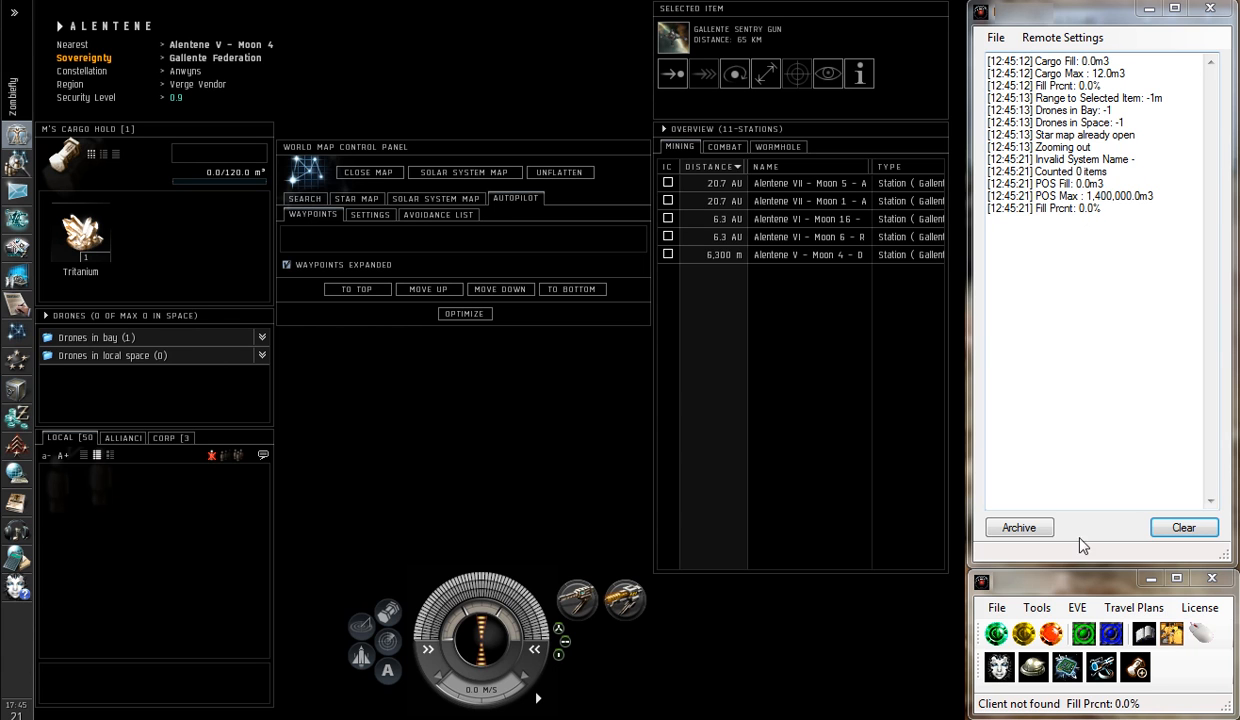
Open the OCR Utility and widen its window to show more of the pixel grid
click(1035, 612)
mouse_move(1069, 664)
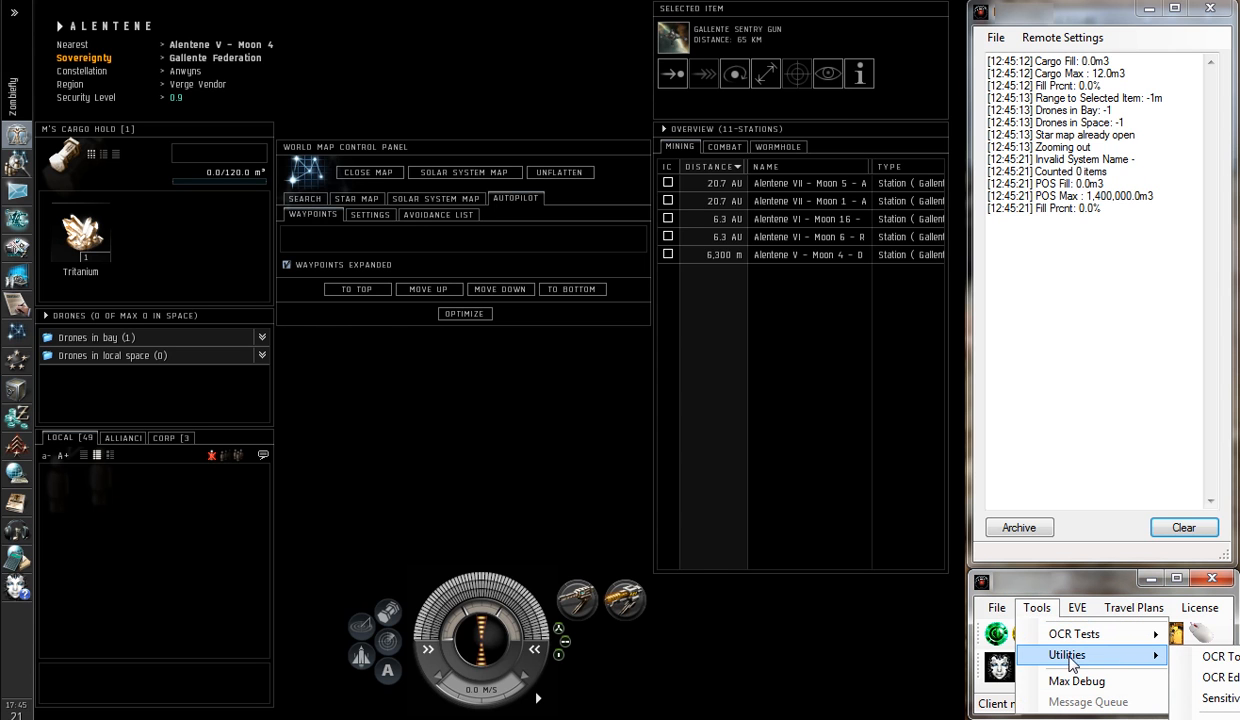
click(1202, 664)
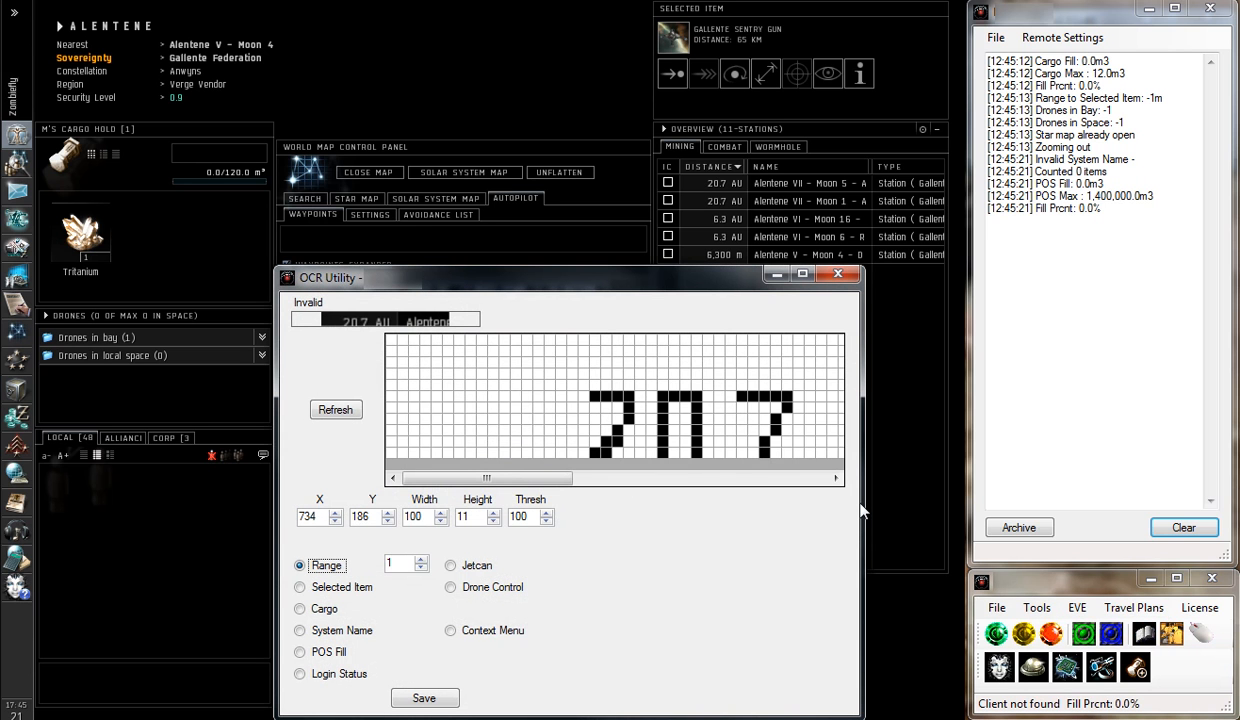
drag(866, 511, 1232, 507)
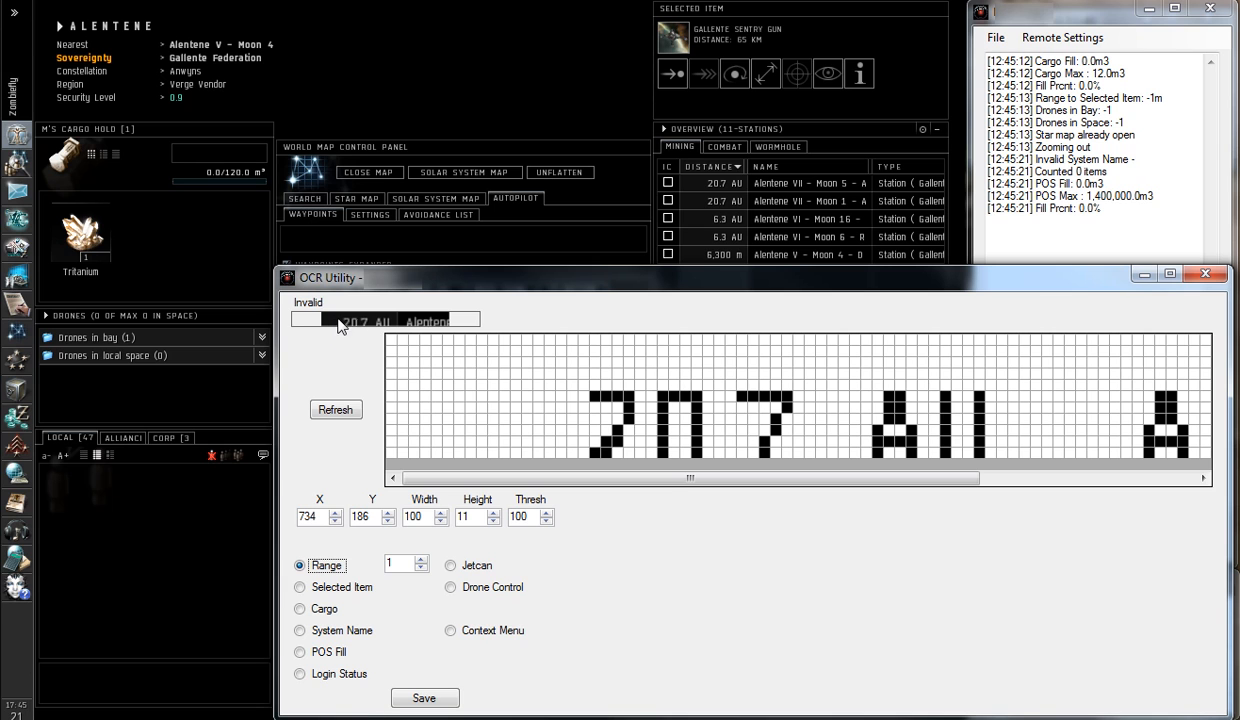
Set the Range capture area's Y to 189, refresh the preview and save the settings over Zobiefly Default.xml
click(388, 512)
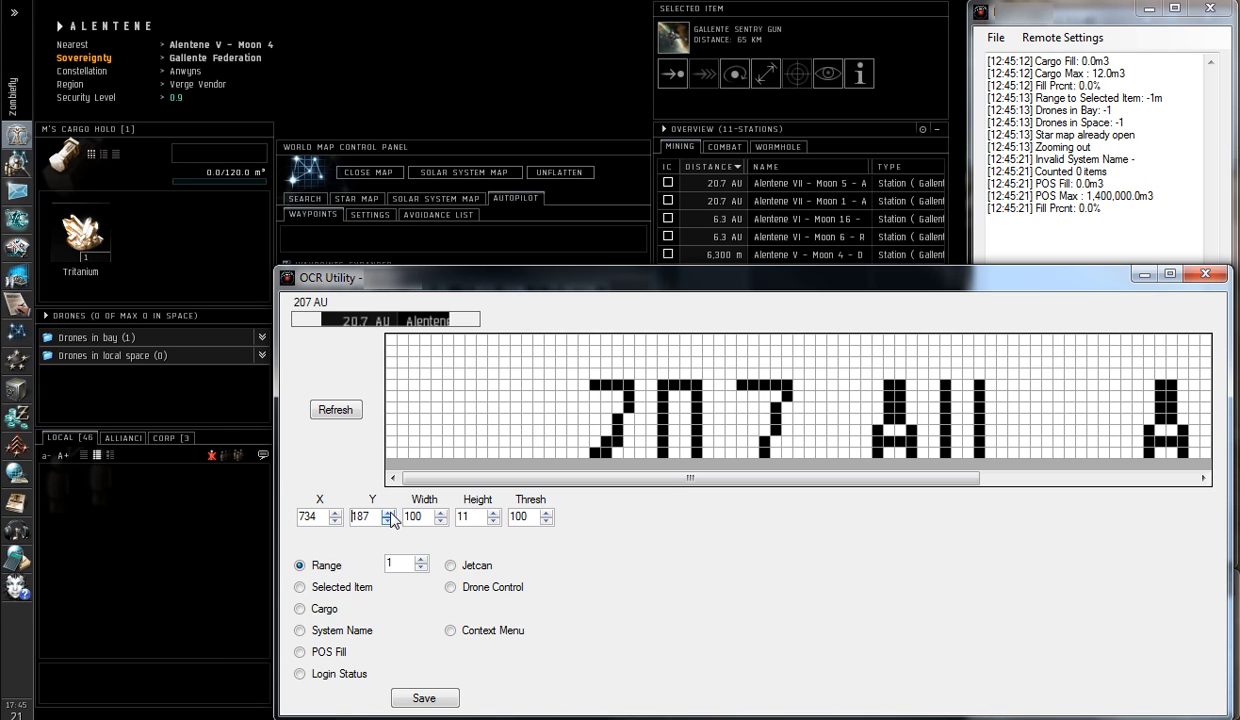
click(388, 512)
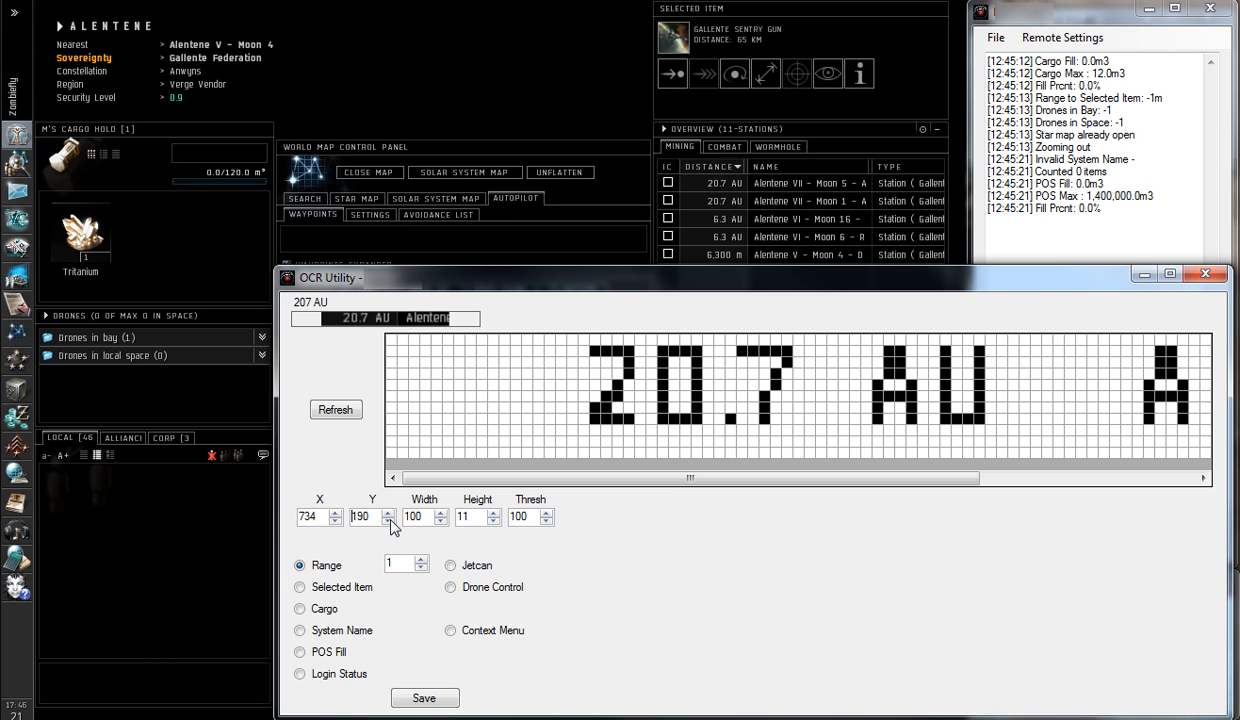
click(390, 522)
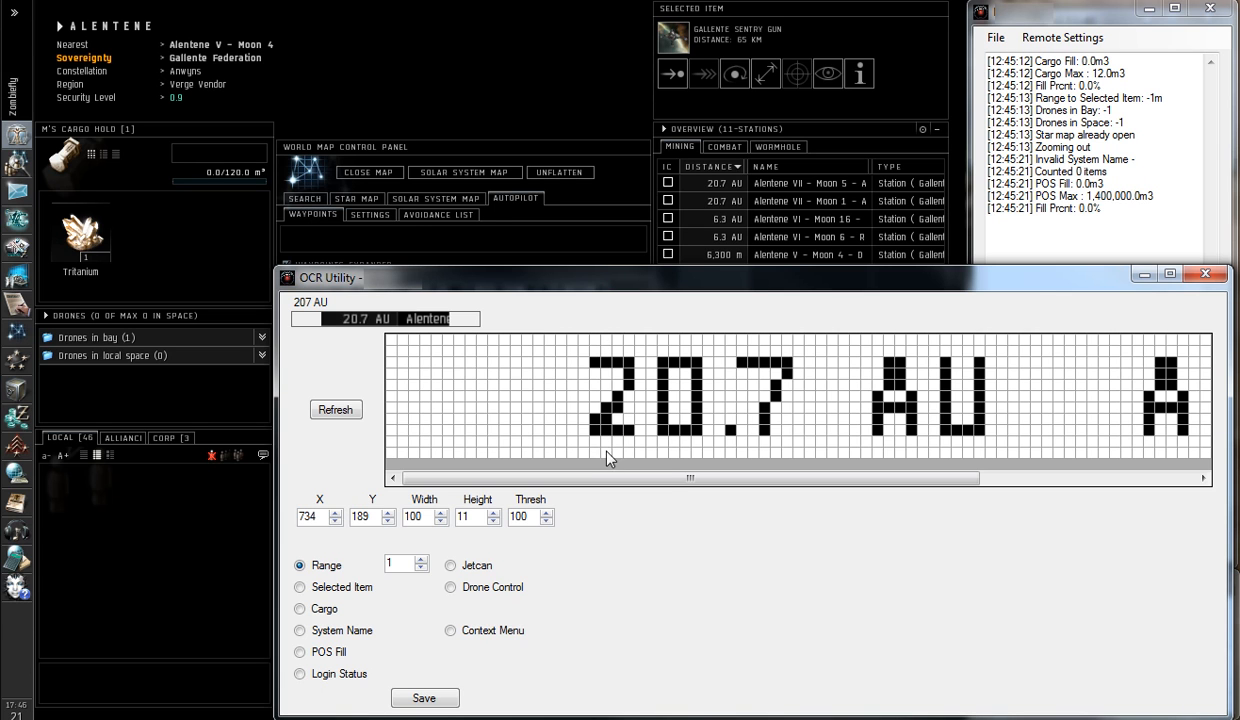
click(333, 412)
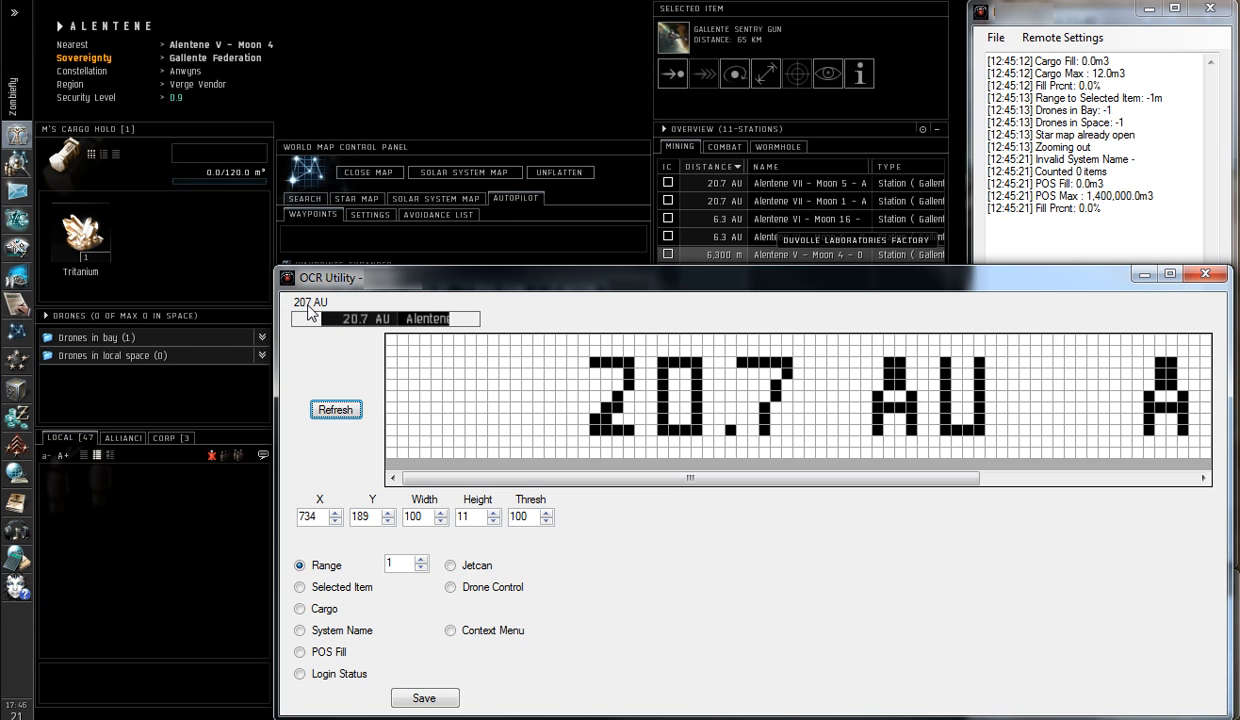
click(430, 700)
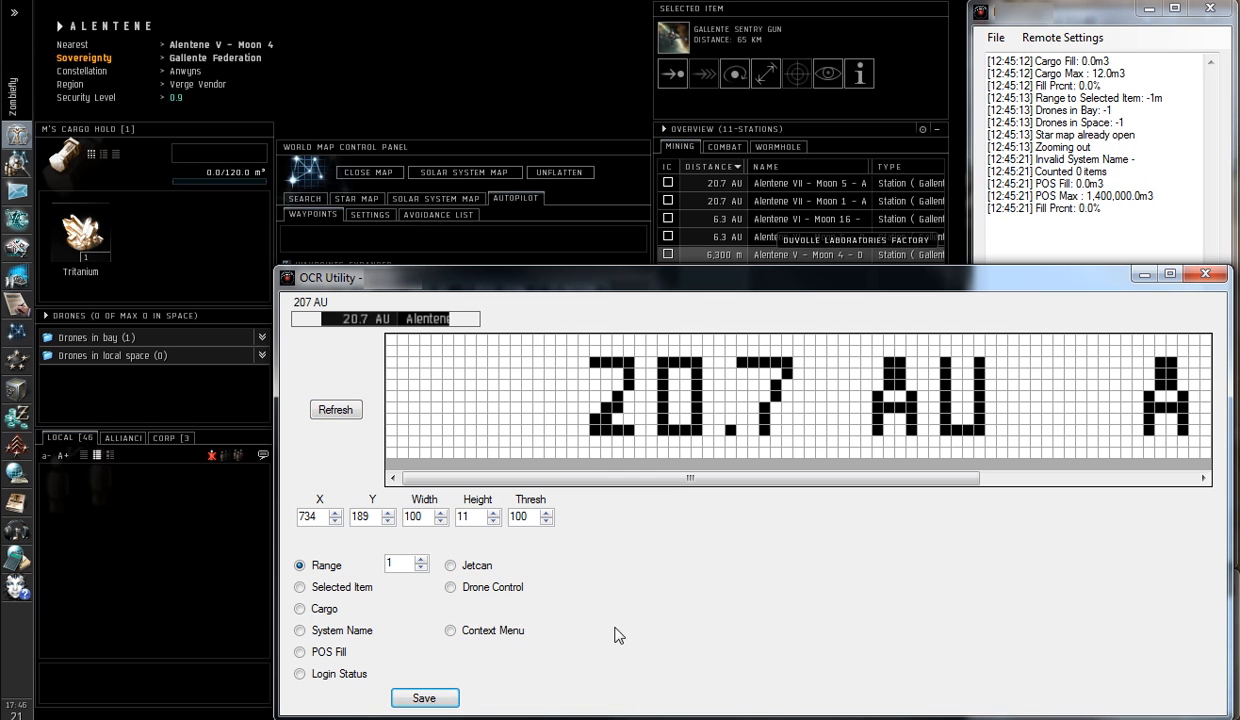
click(860, 690)
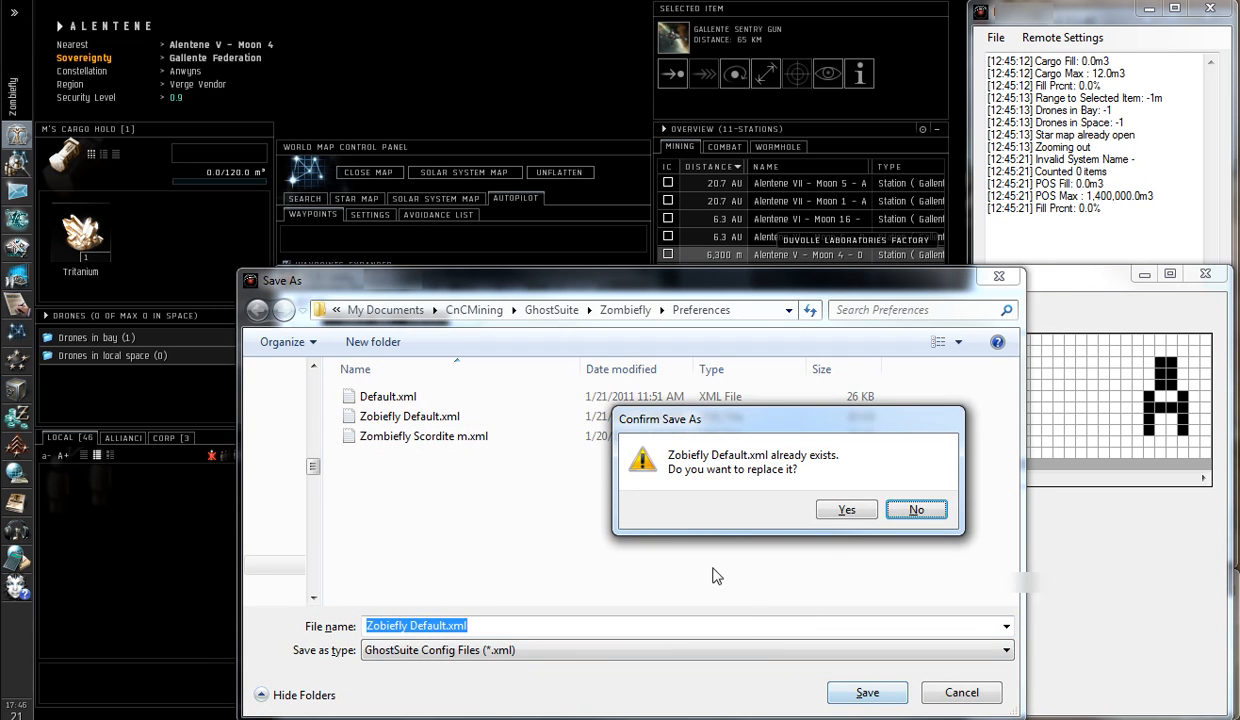
click(847, 512)
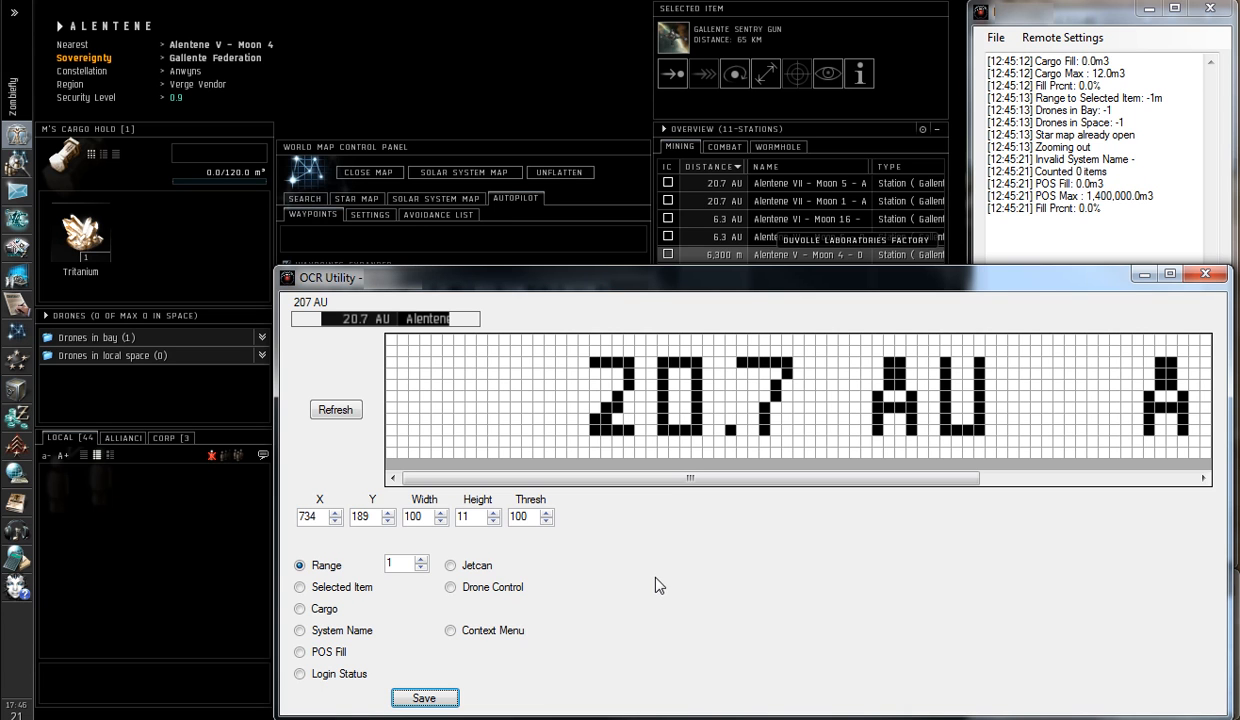
Align the Selected Item capture area at X 777 and Y 37, and save the settings over Zobiefly Default.xml
click(300, 587)
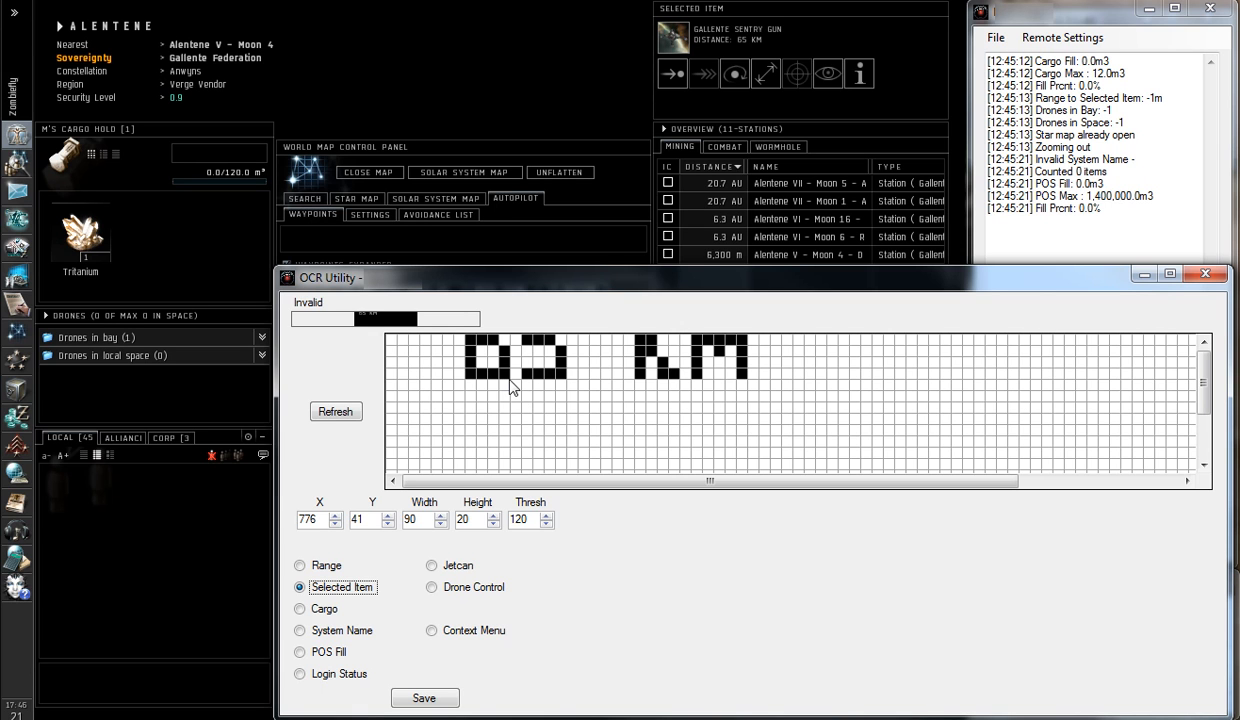
click(387, 523)
click(387, 523)
click(387, 523)
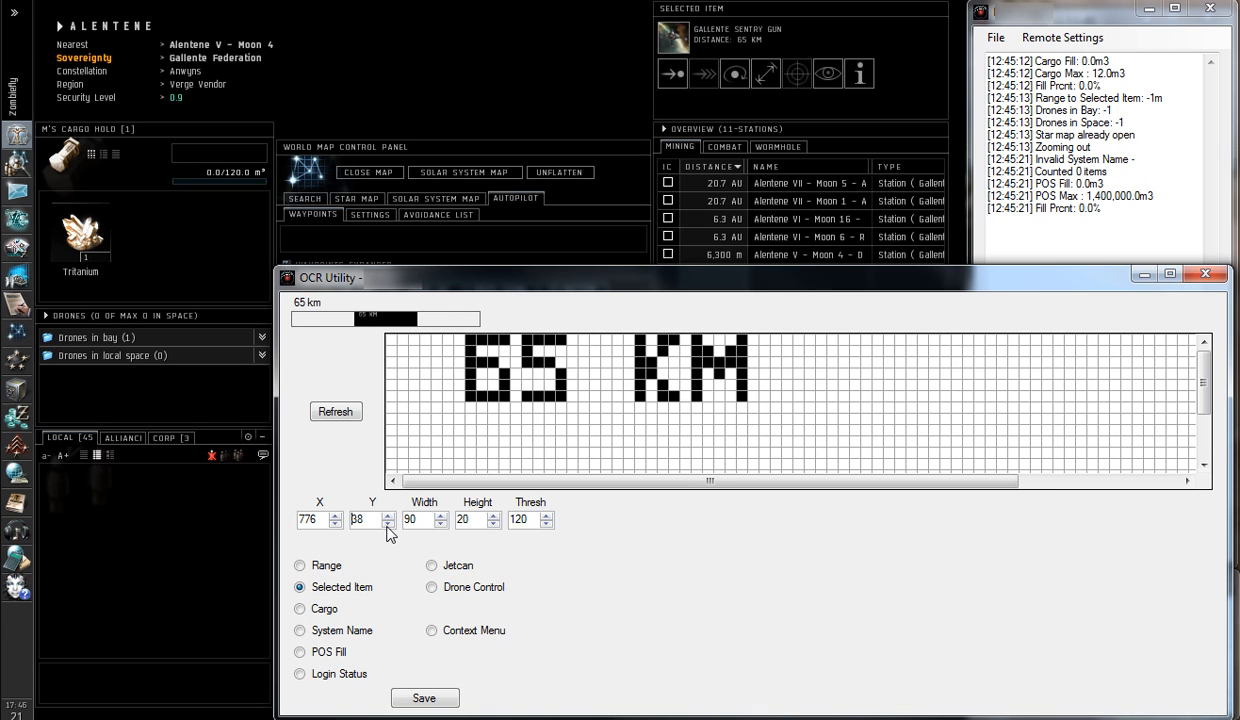
click(387, 525)
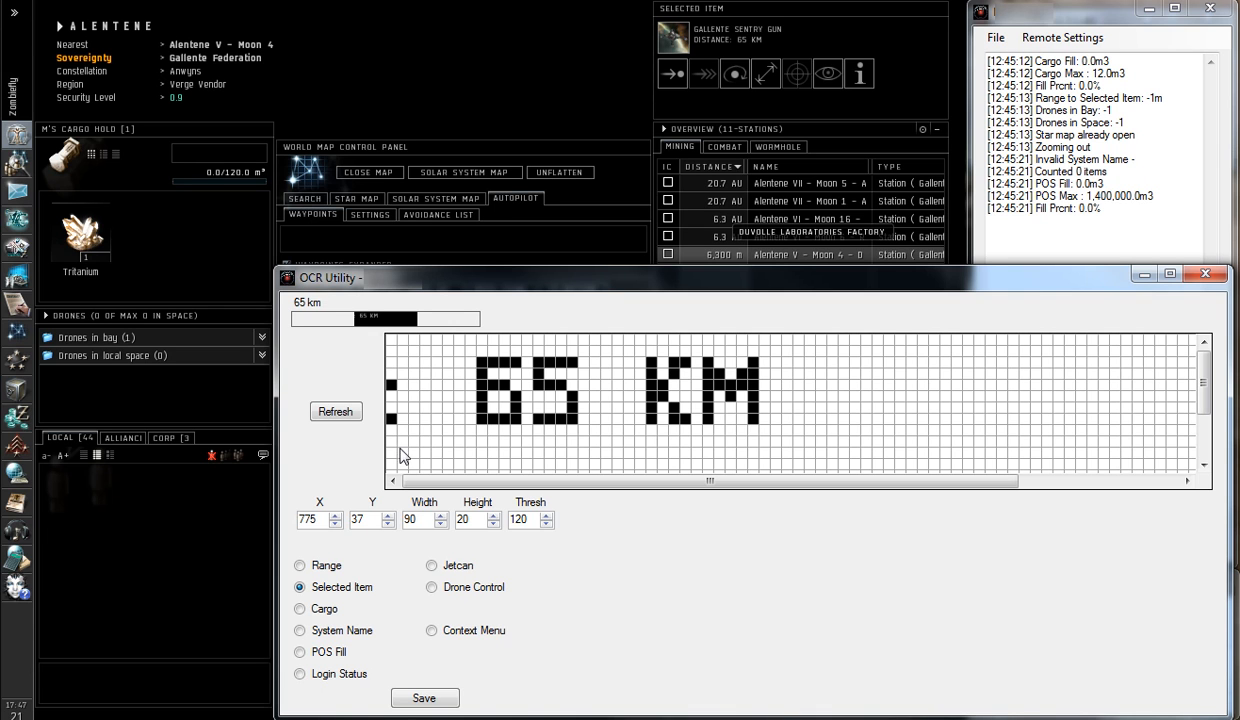
click(335, 515)
click(335, 516)
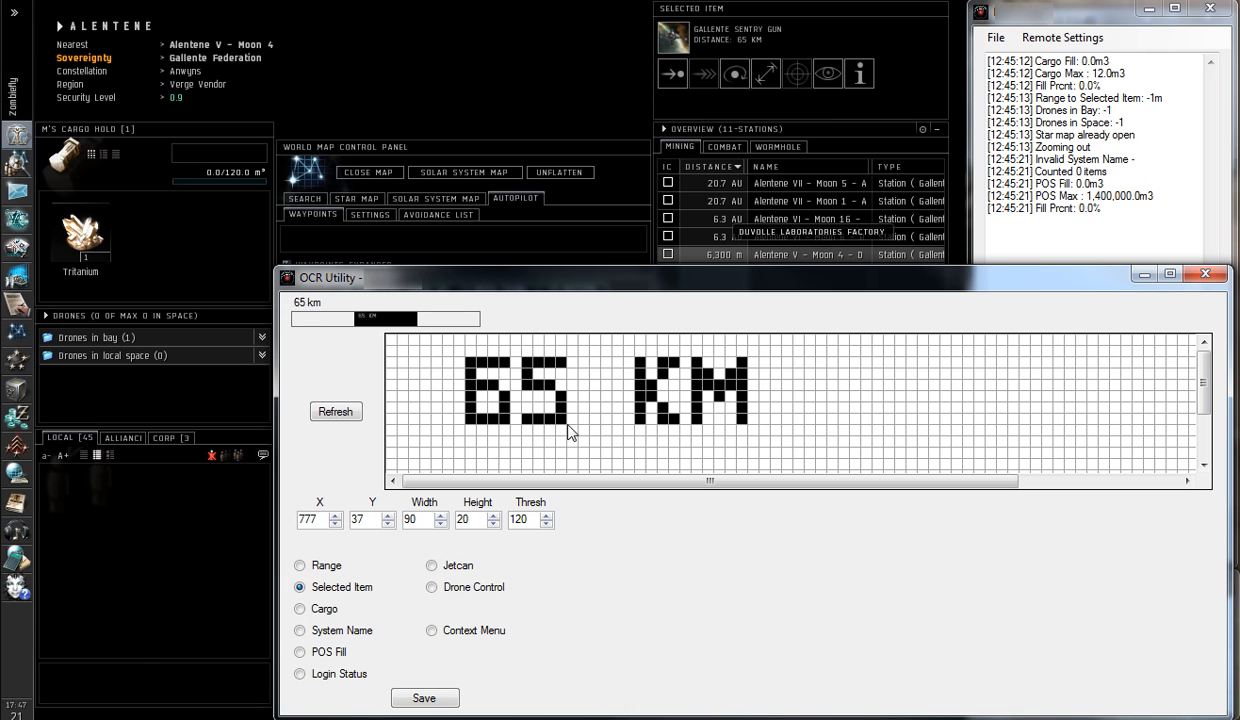
click(434, 704)
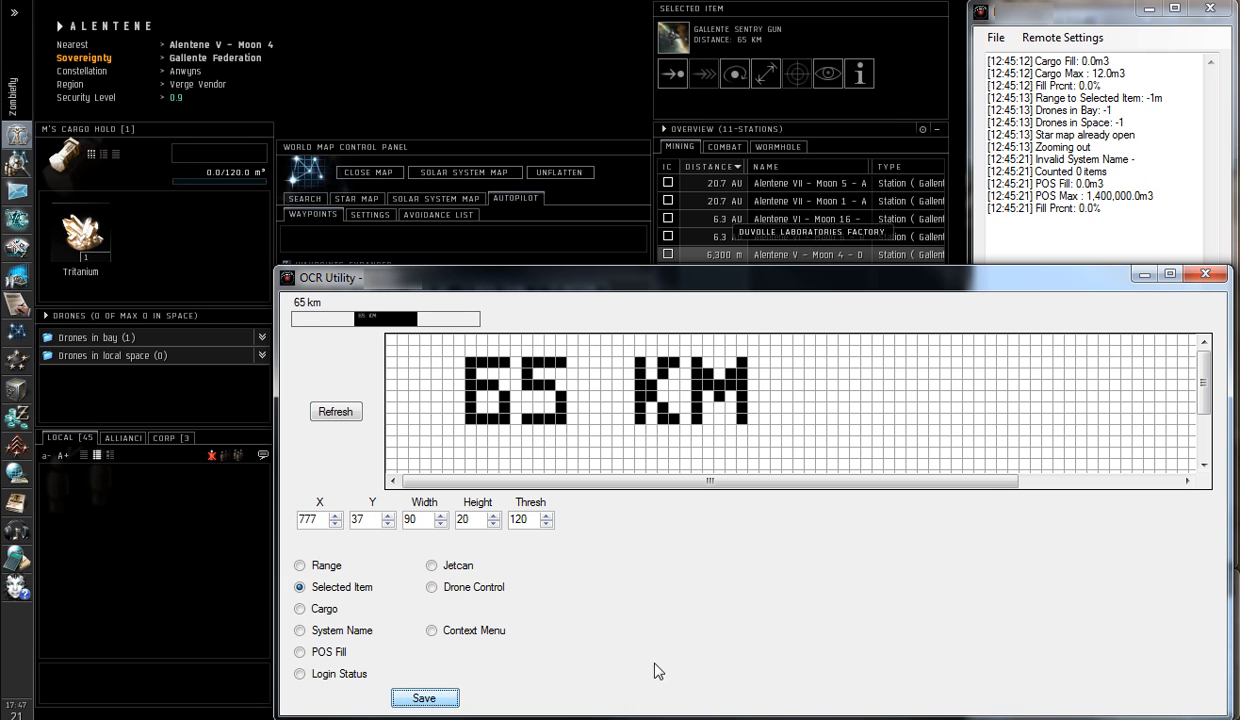
click(866, 694)
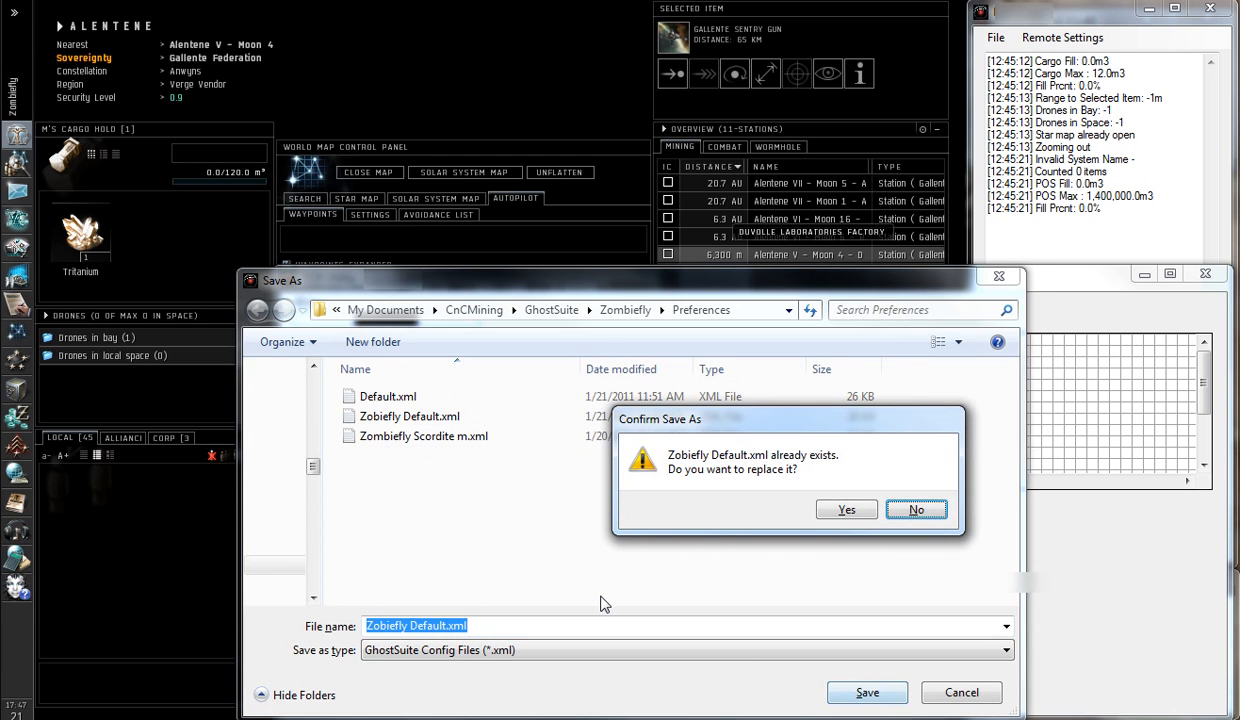
click(834, 506)
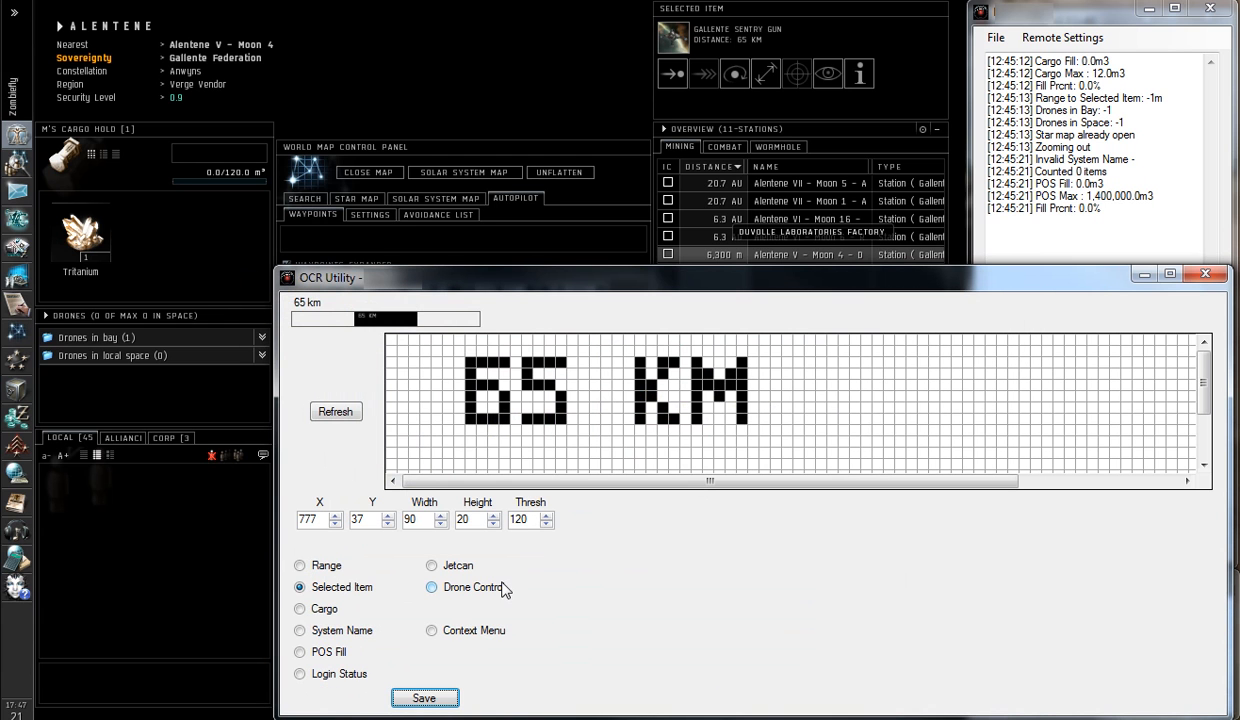
Set the Cargo capture area's X to 157 and check that the full cargo reading fits in the pixel grid
click(300, 608)
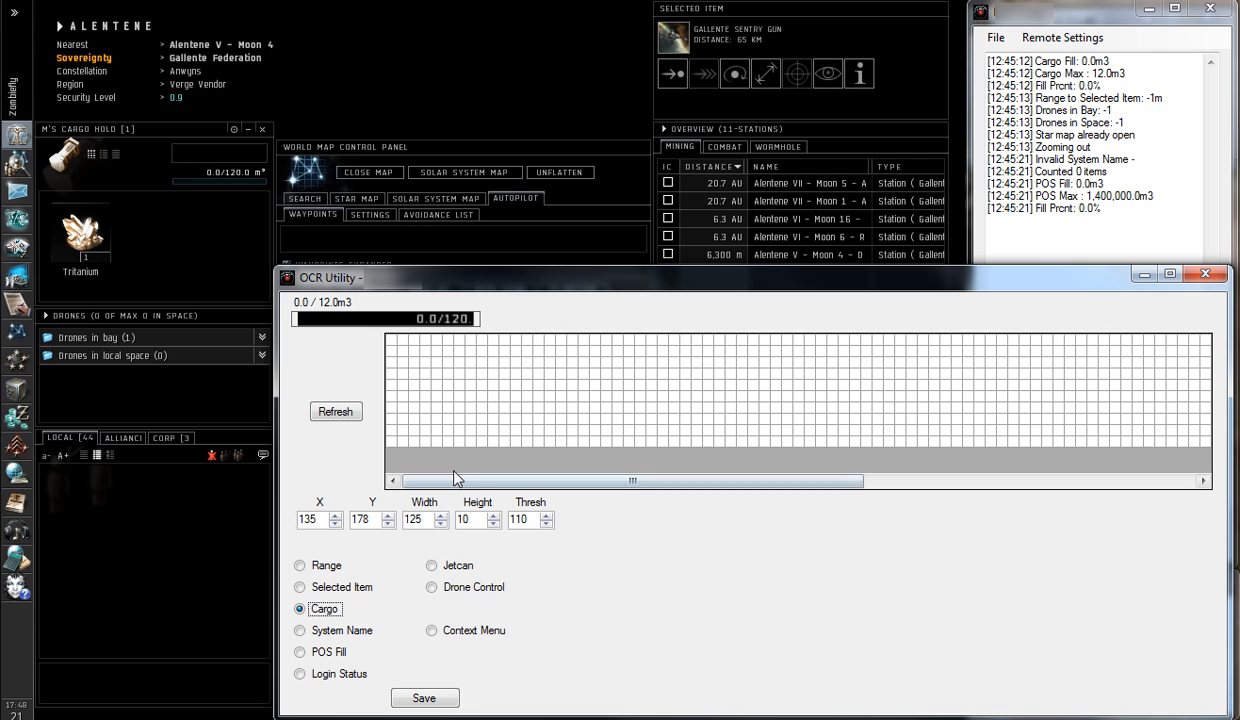
drag(457, 482, 861, 500)
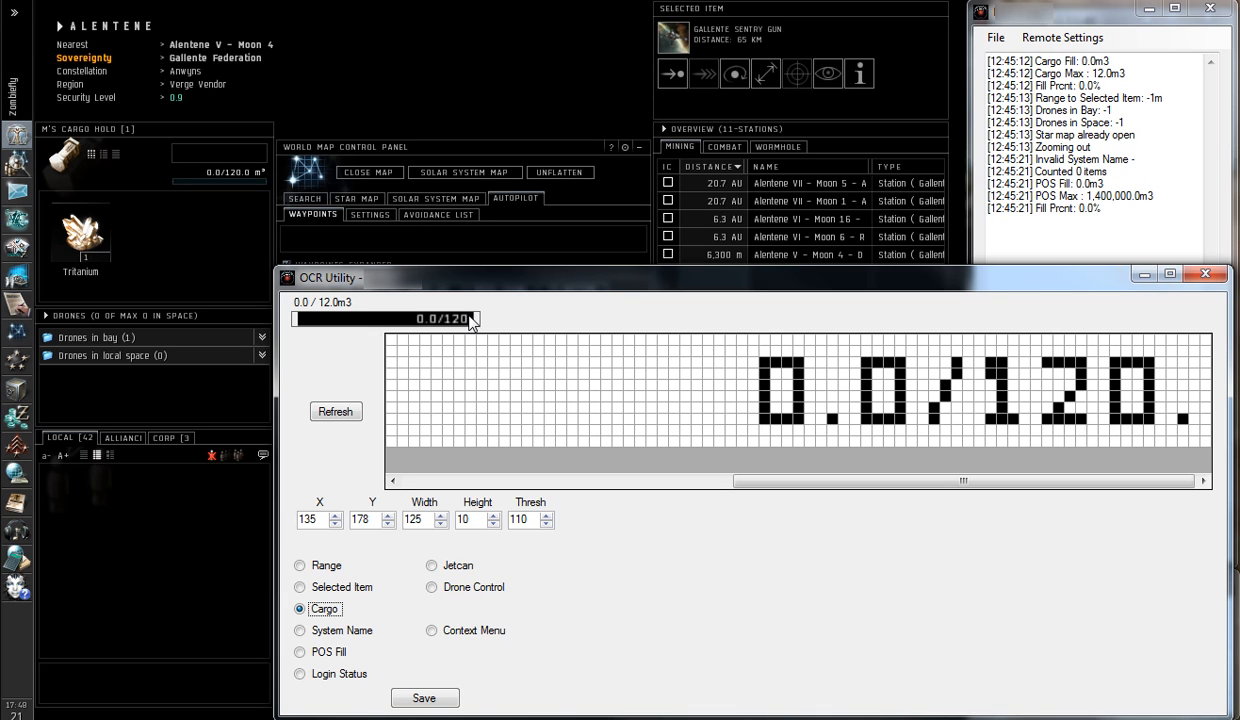
click(335, 516)
click(335, 516)
click(335, 516)
click(335, 516)
click(335, 516)
click(335, 516)
click(335, 516)
click(335, 516)
click(335, 516)
click(335, 516)
click(335, 516)
click(335, 516)
click(335, 516)
click(335, 516)
click(335, 516)
click(335, 516)
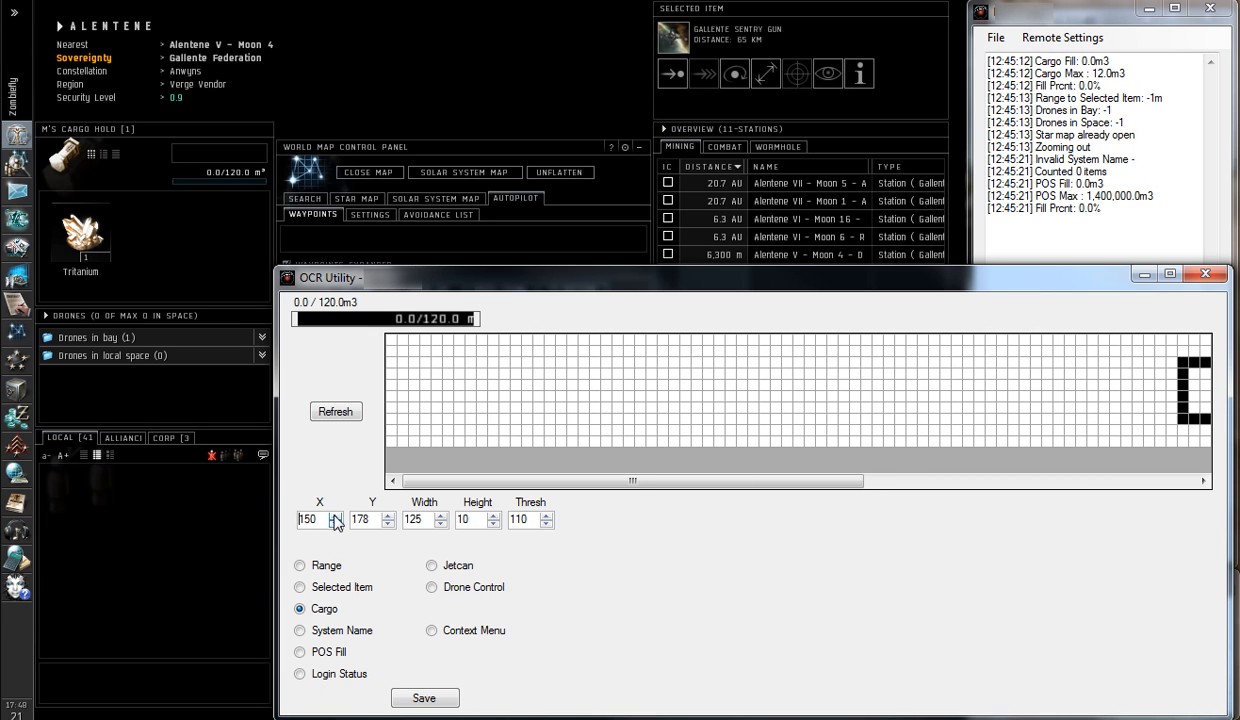
click(335, 516)
click(335, 516)
click(335, 516)
click(335, 516)
click(335, 516)
click(335, 516)
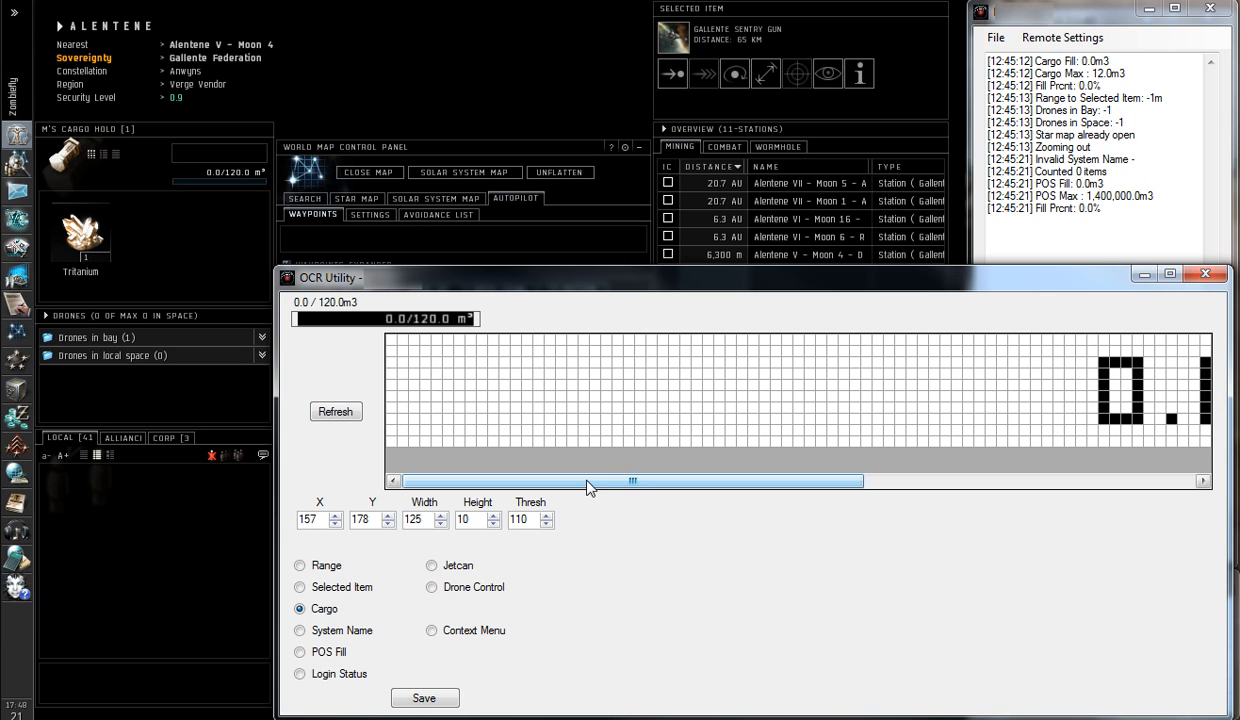
drag(587, 487, 918, 485)
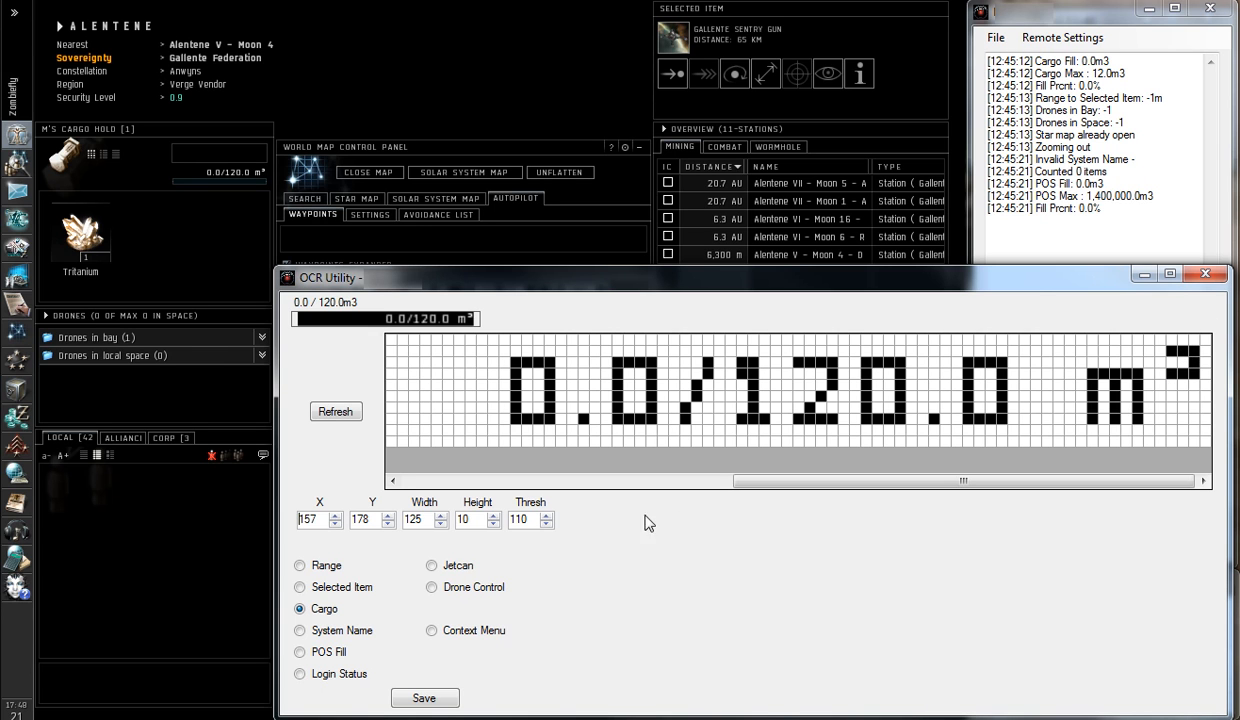
Save the Cargo capture settings over the existing Zobiefly Default.xml
click(427, 699)
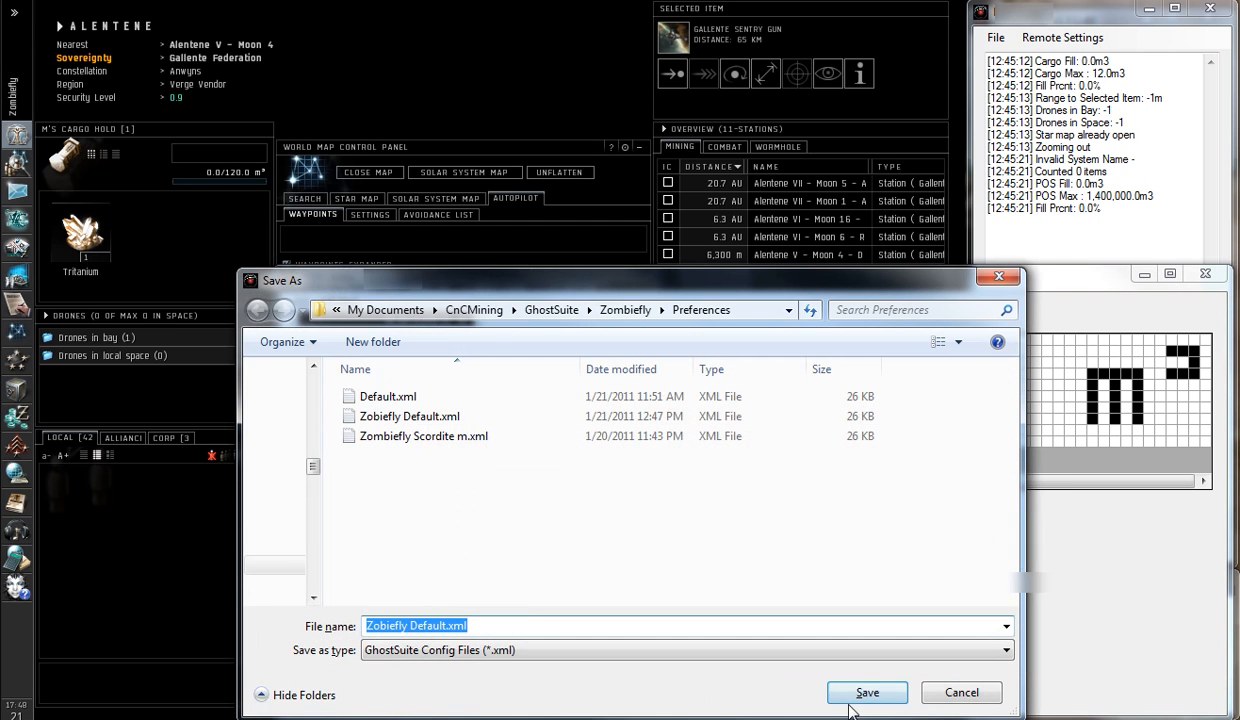
click(867, 692)
click(839, 510)
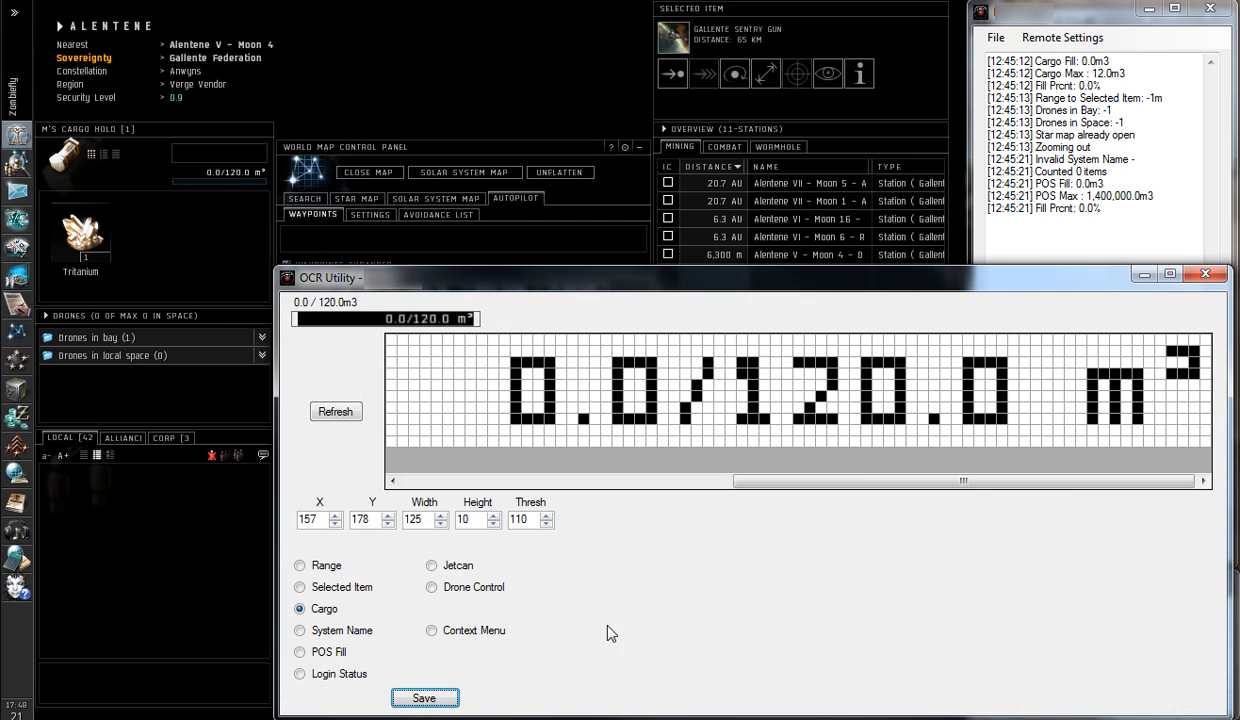
Refresh the System Name preview and set its capture area's X to 60 so the arrow before the name is included
click(300, 630)
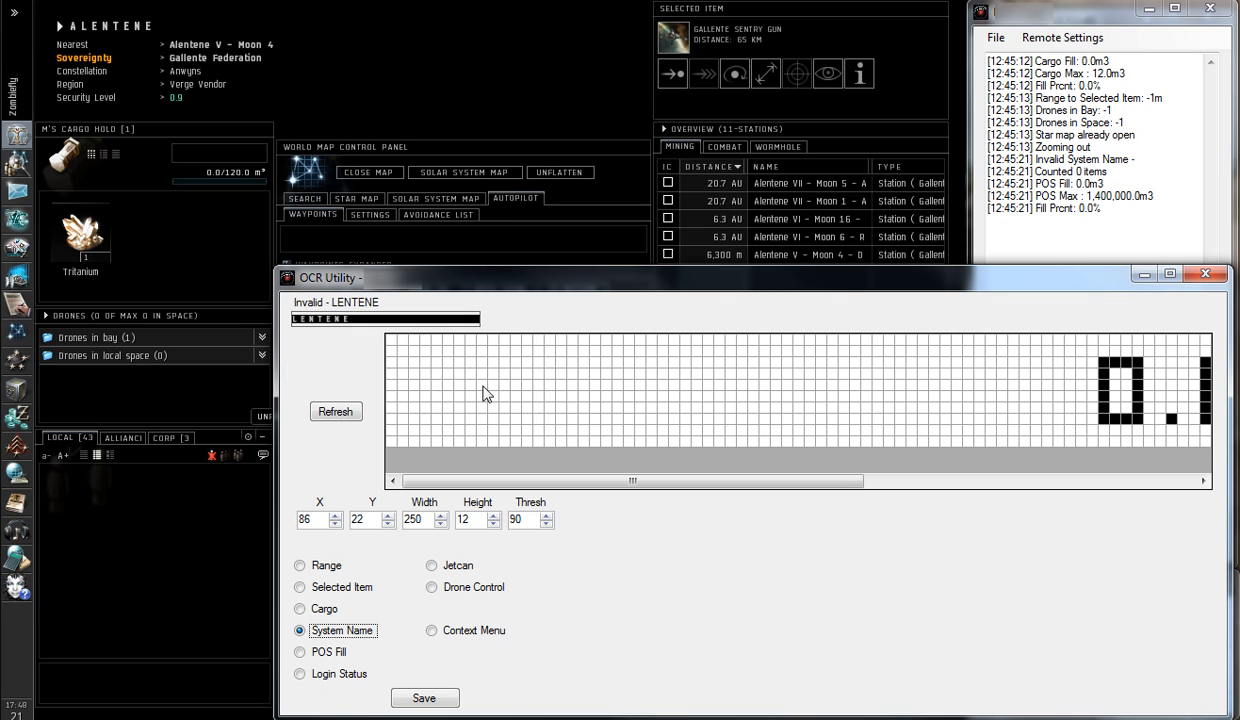
click(336, 412)
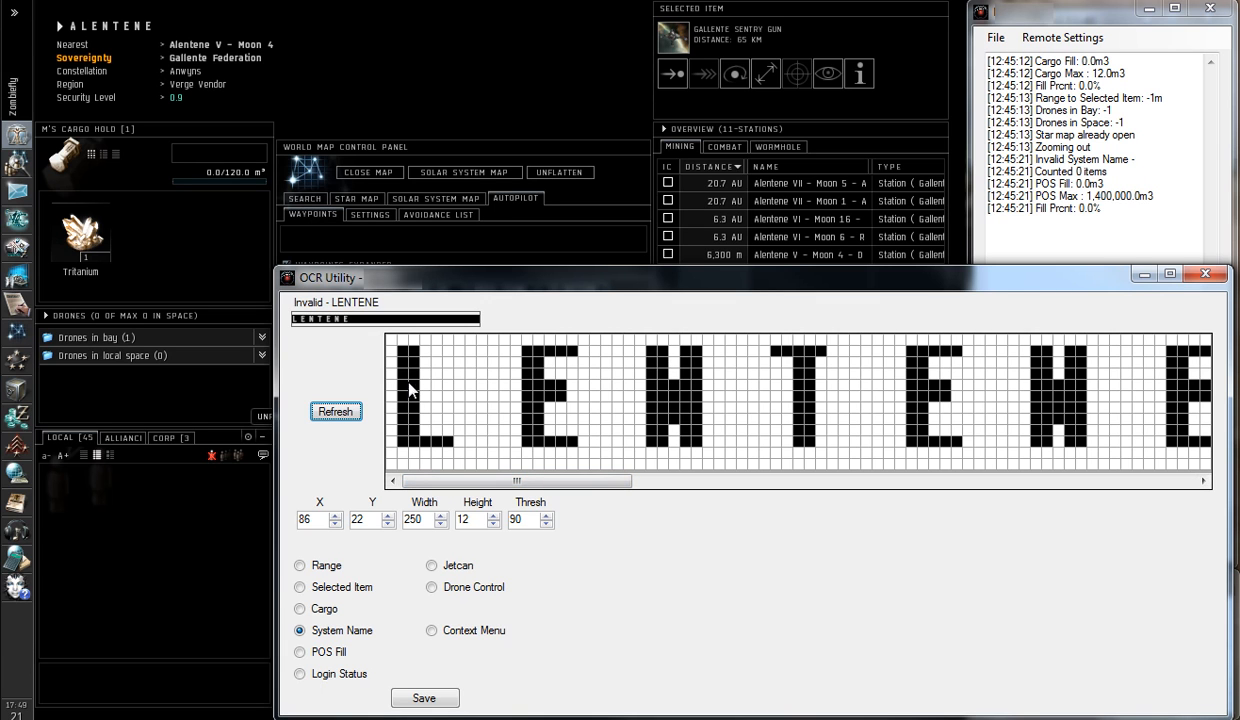
click(334, 524)
click(335, 524)
click(335, 524)
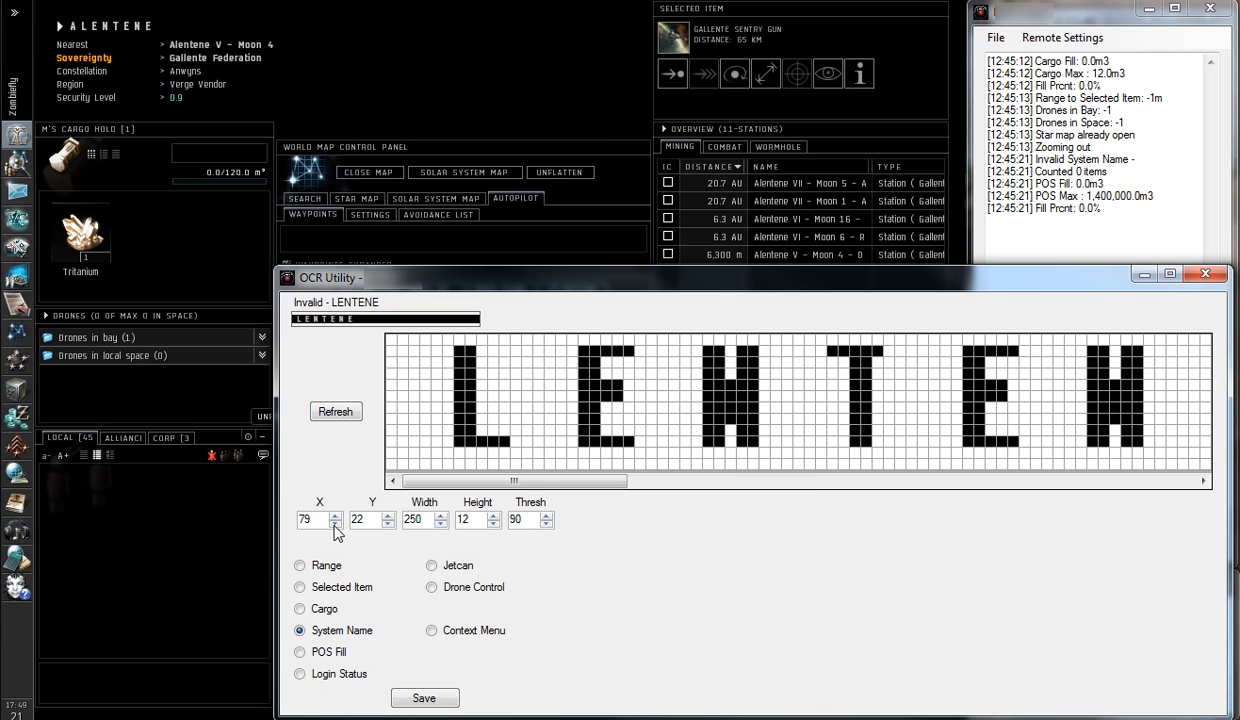
click(335, 524)
click(335, 524)
click(335, 524)
click(335, 524)
click(335, 524)
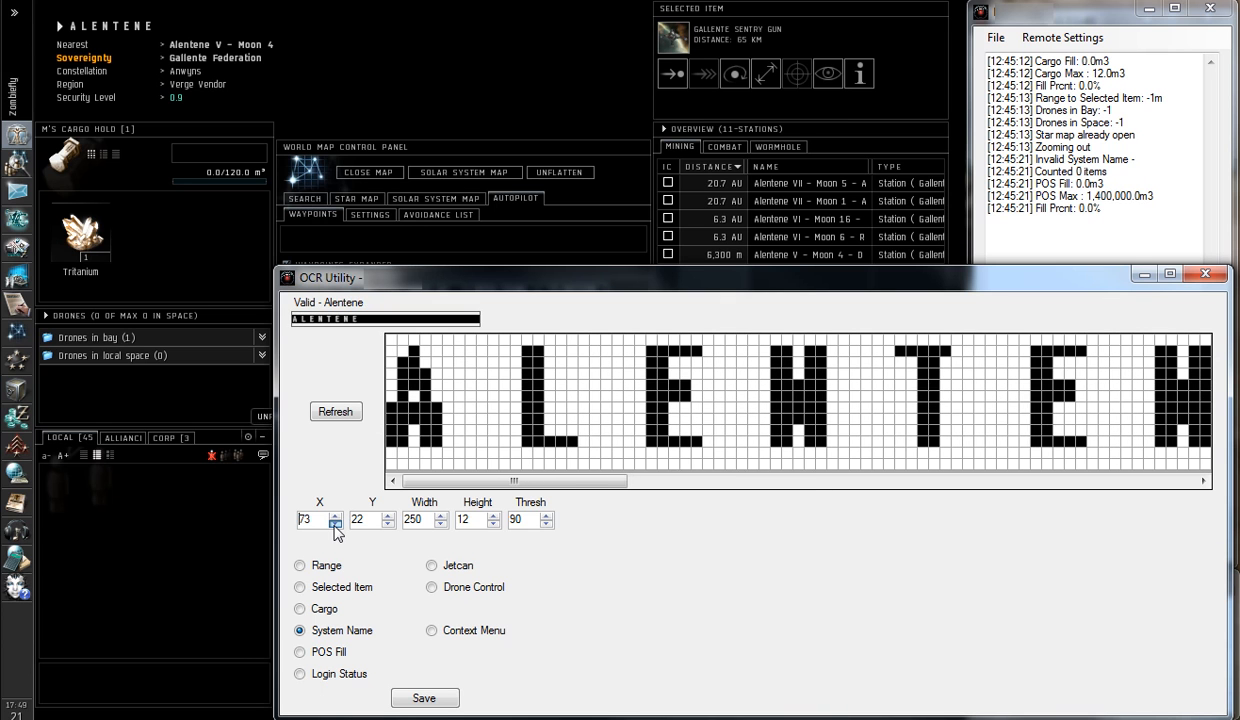
click(335, 524)
click(335, 524)
click(335, 524)
click(335, 524)
click(335, 524)
click(335, 524)
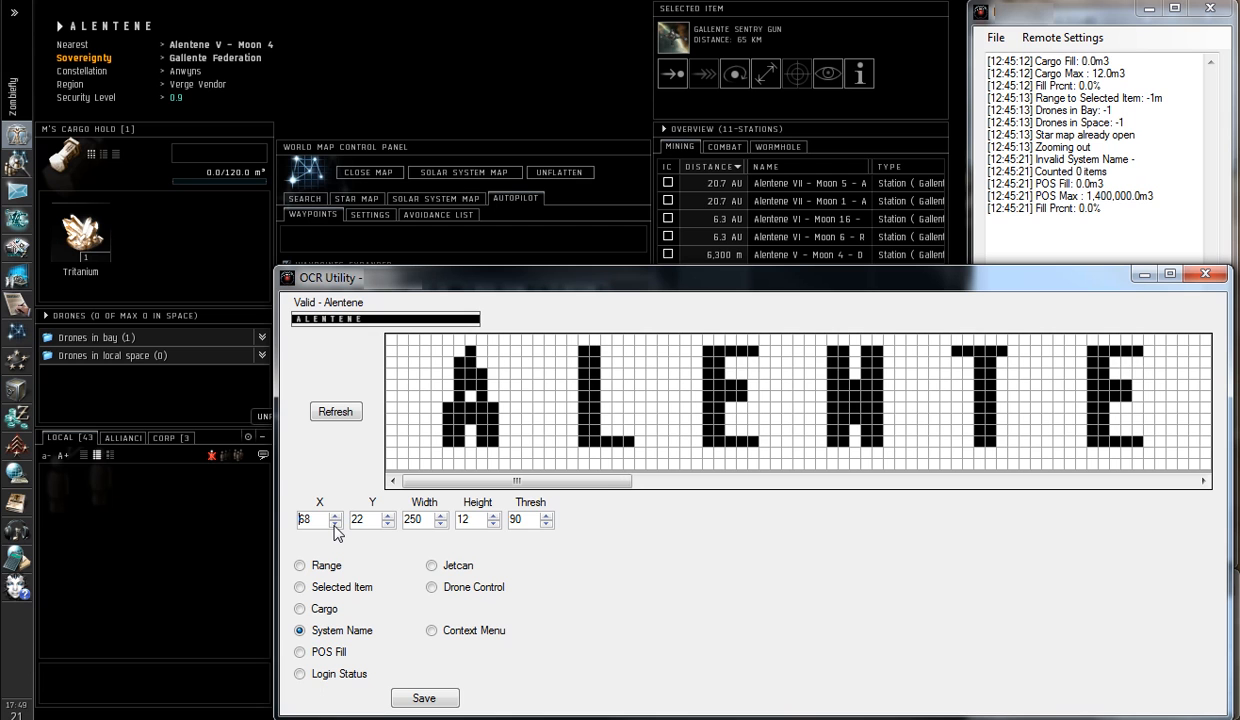
click(335, 524)
click(335, 524)
click(335, 524)
click(335, 524)
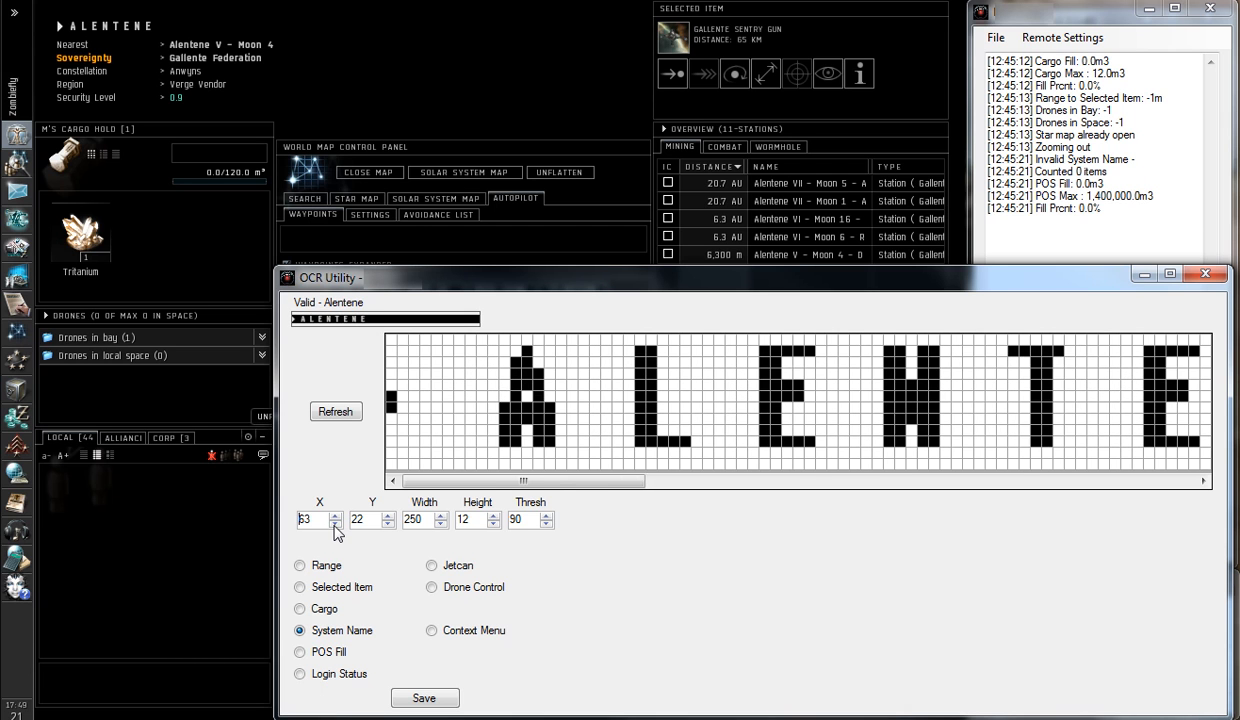
click(335, 524)
click(335, 524)
click(335, 524)
click(335, 524)
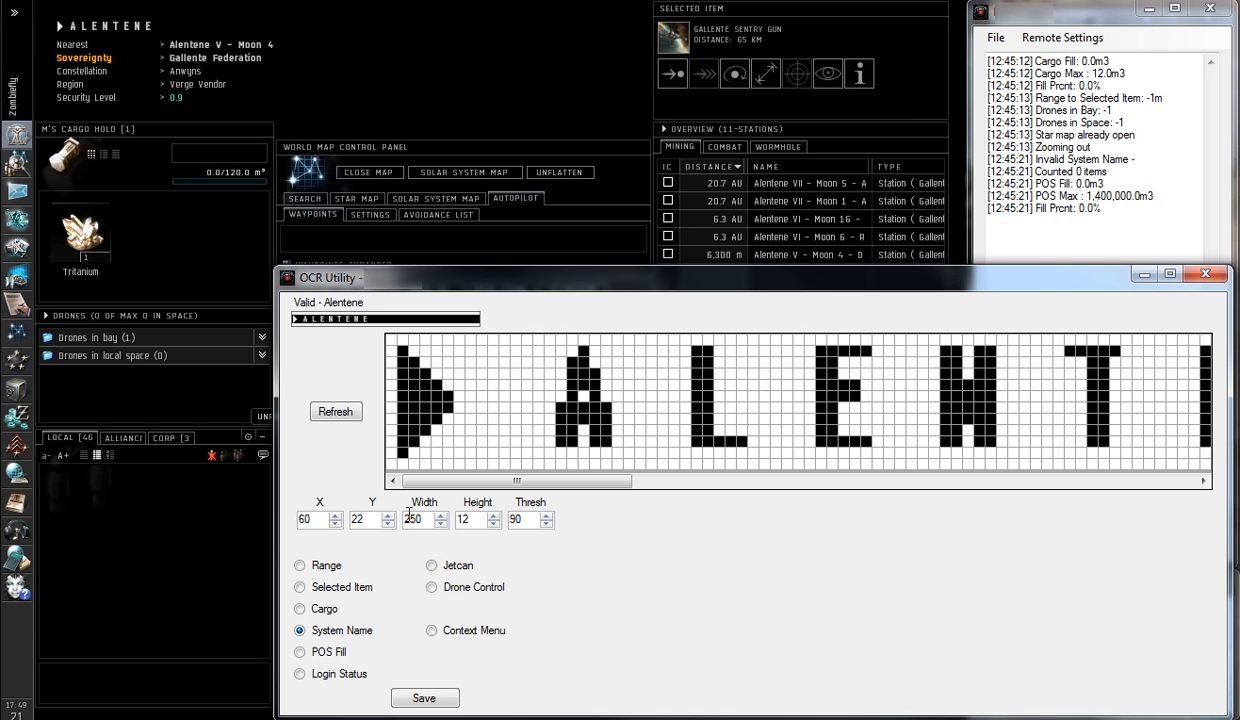
Save the System Name capture settings over the existing Zobiefly Default.xml
click(424, 698)
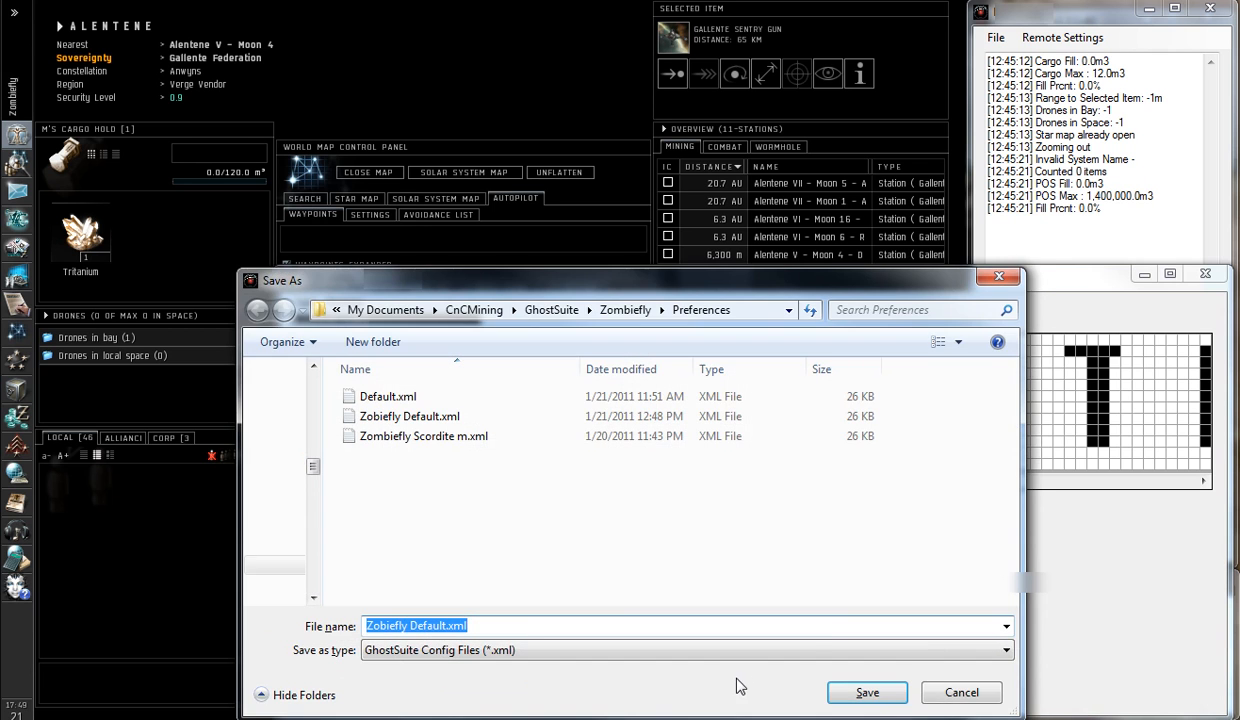
key(Return)
key(Return)
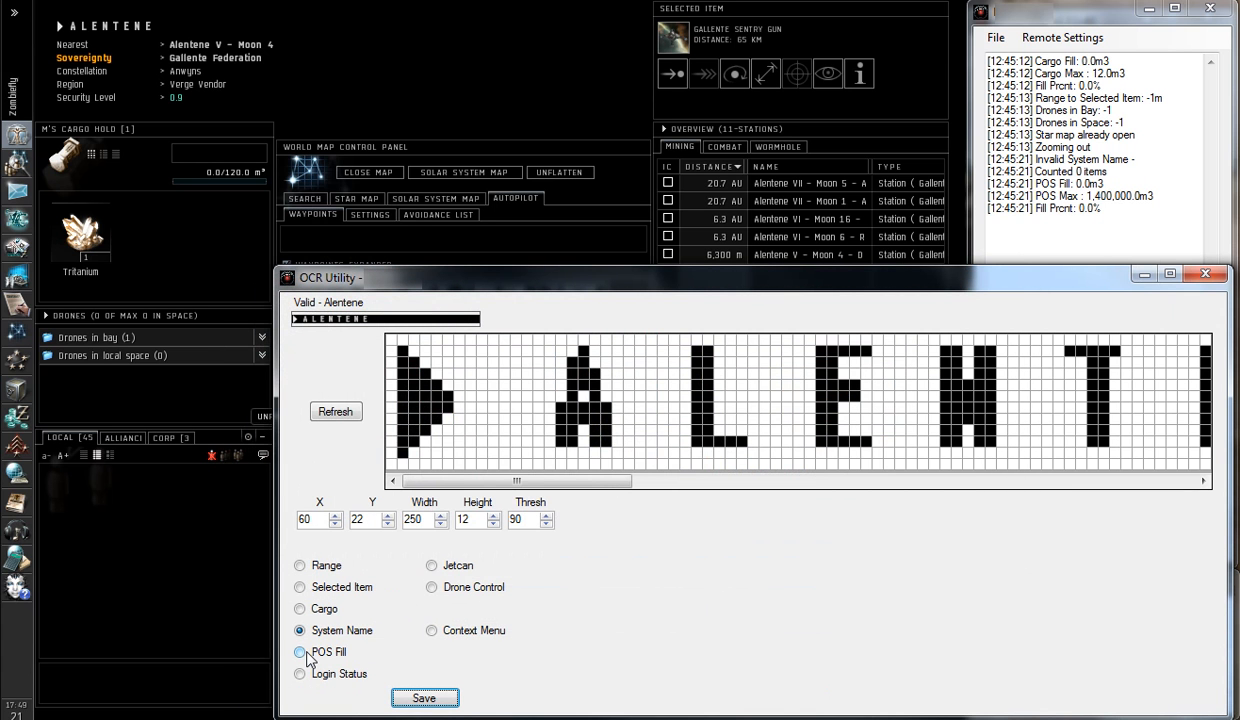
Set the Drone Control capture area's Y to 353 so the full drones-in-bay count fits in the pixel grid
click(430, 589)
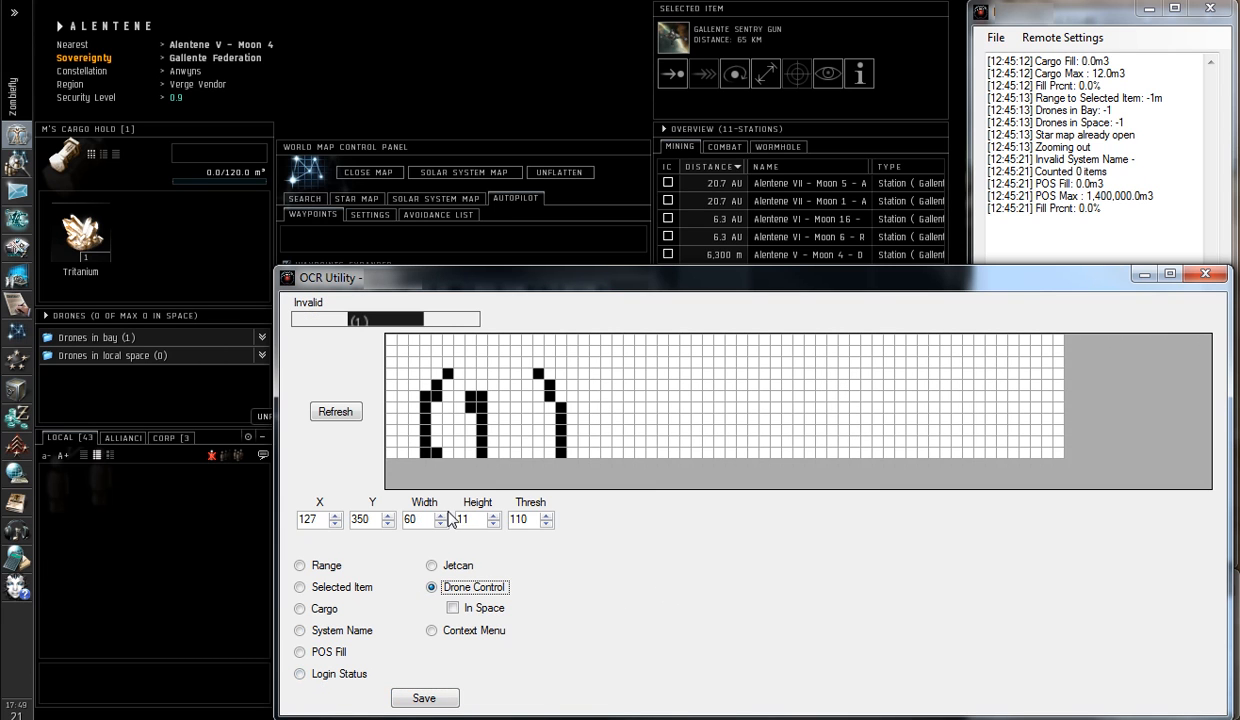
click(387, 517)
click(387, 517)
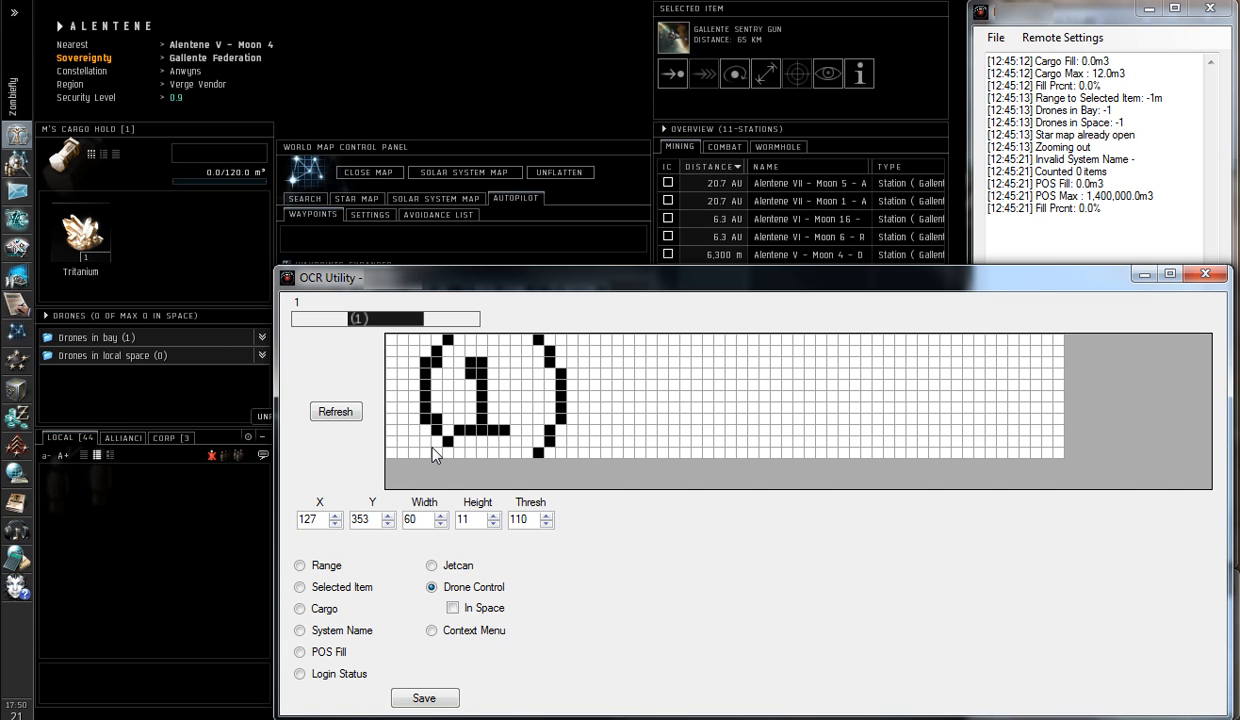
Save the Drone Control capture settings over the existing Zobiefly Default.xml
click(424, 698)
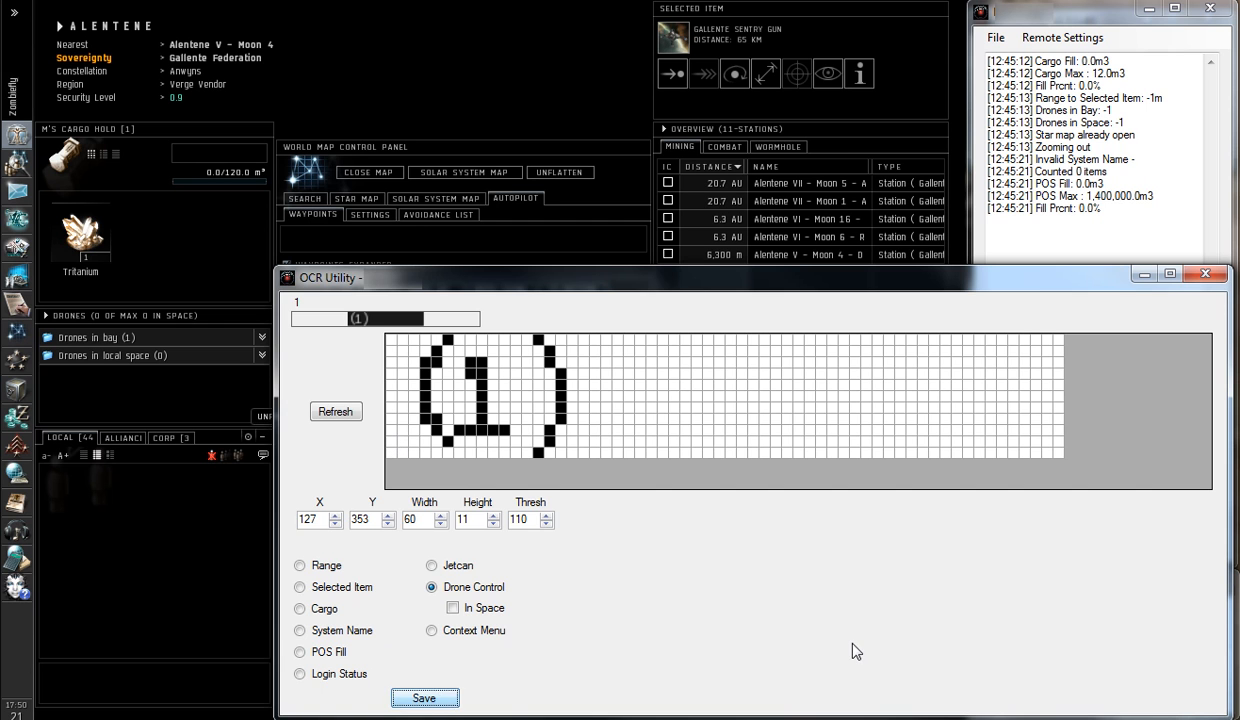
click(867, 694)
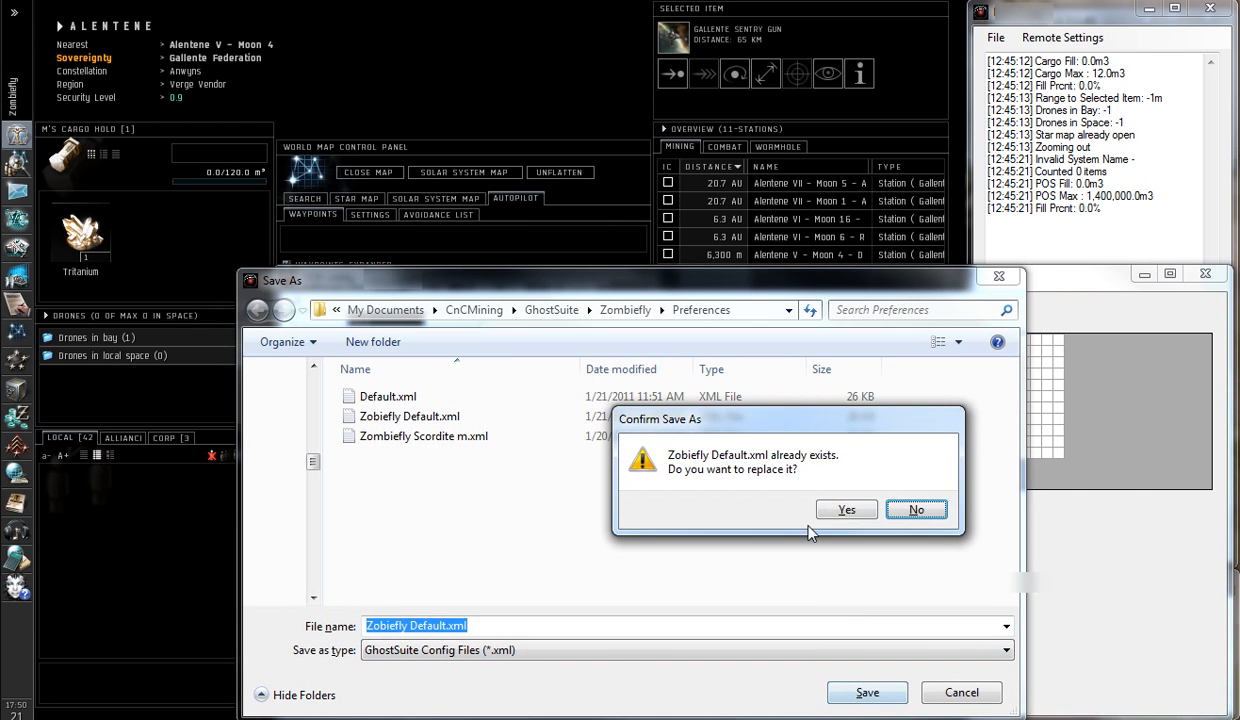
click(840, 510)
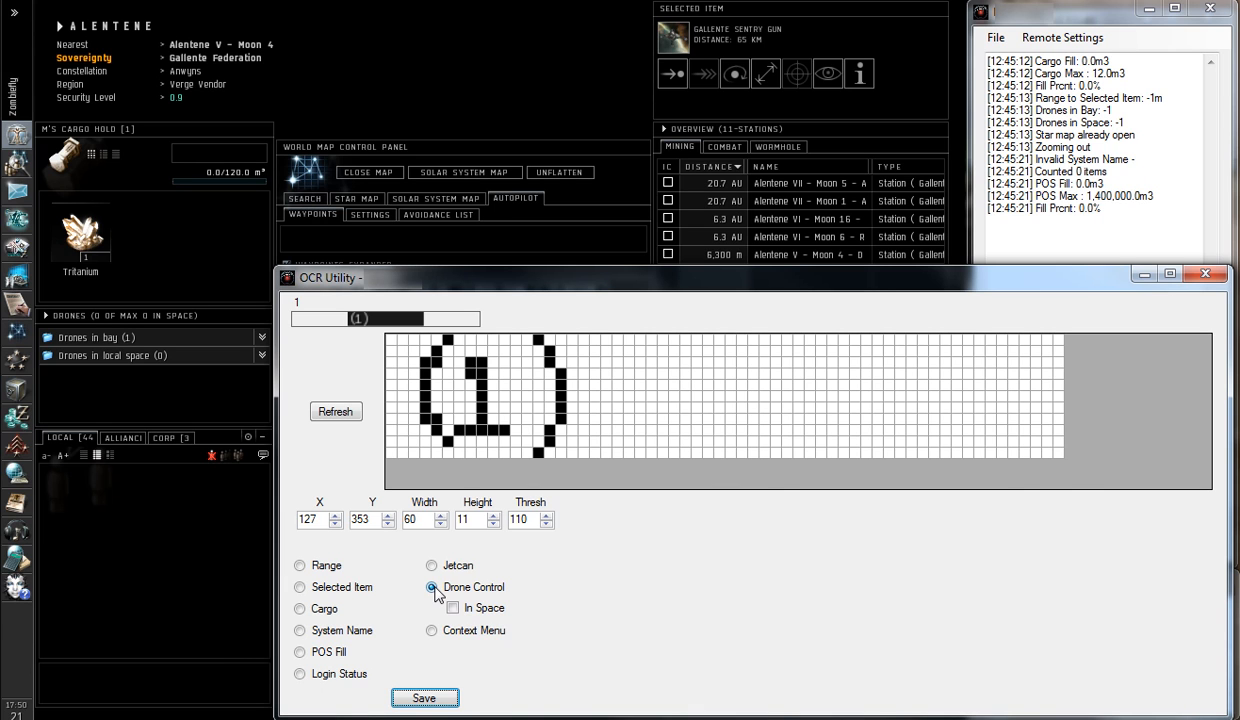
Check the Drone Control preview for drones in space, switch back to the drones-in-bay reading, and close the OCR Utility
click(454, 609)
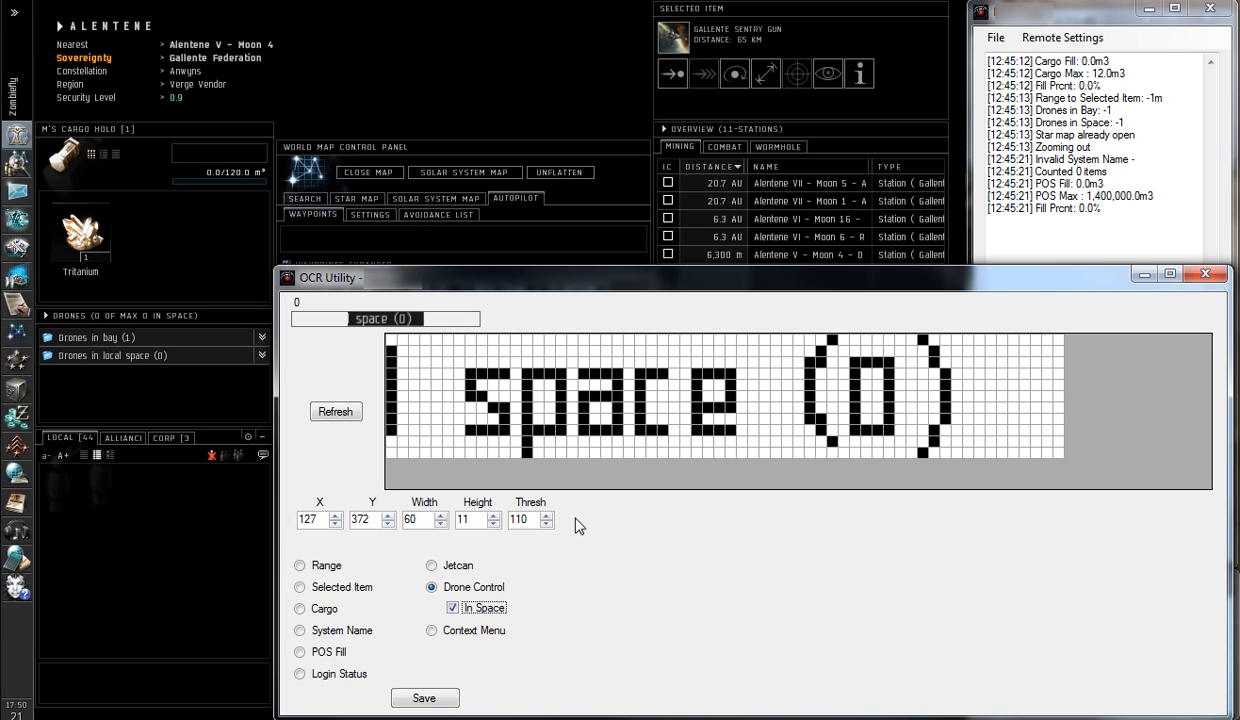
click(452, 605)
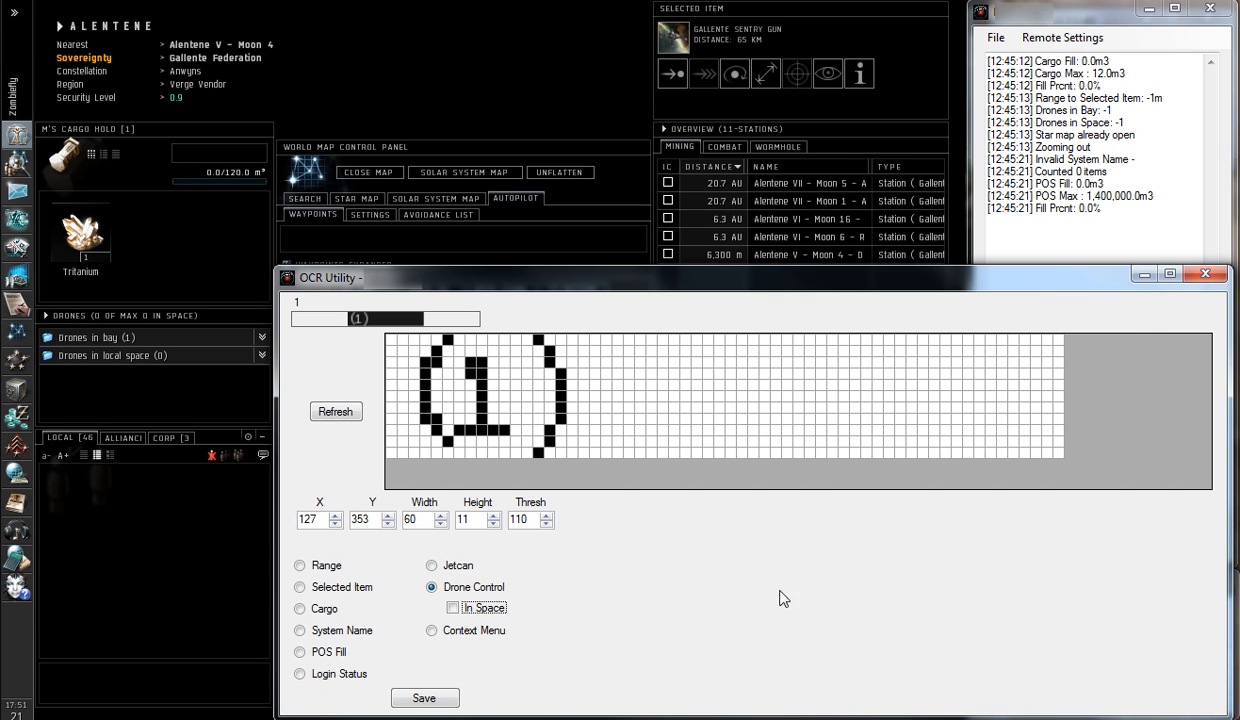
click(1206, 274)
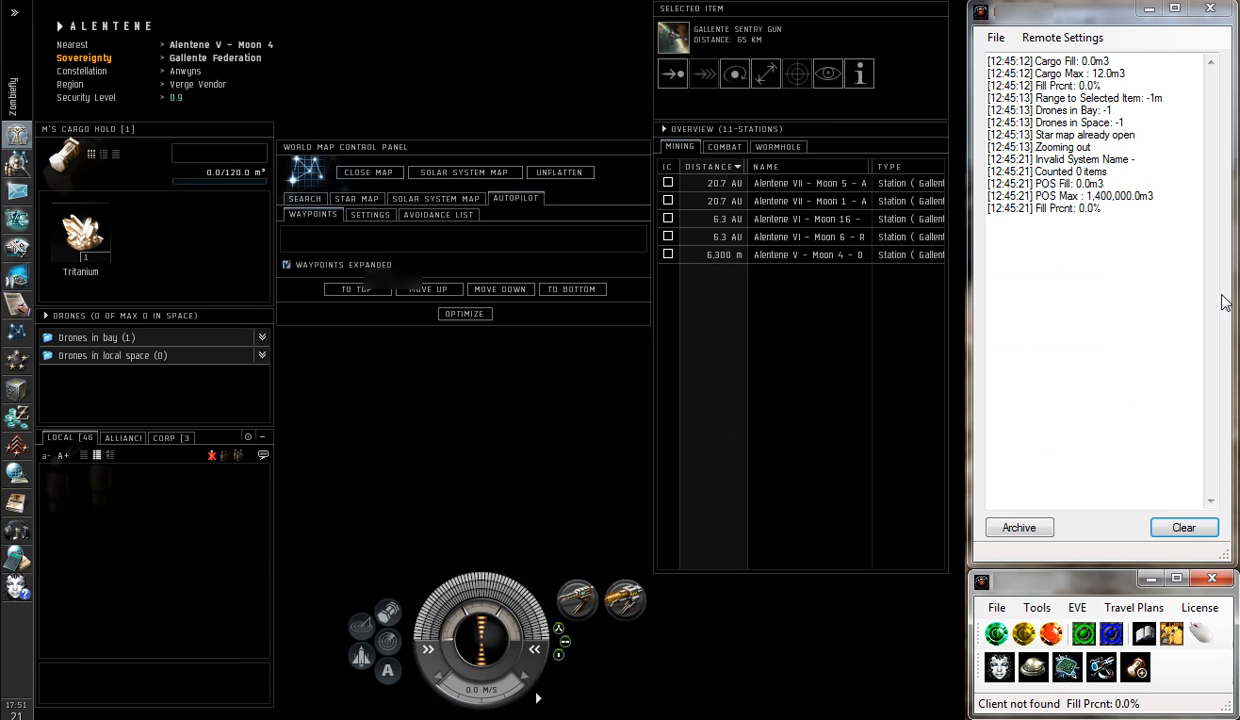
Clear the log and run all OCR tests to verify the calibrated readings
click(1183, 527)
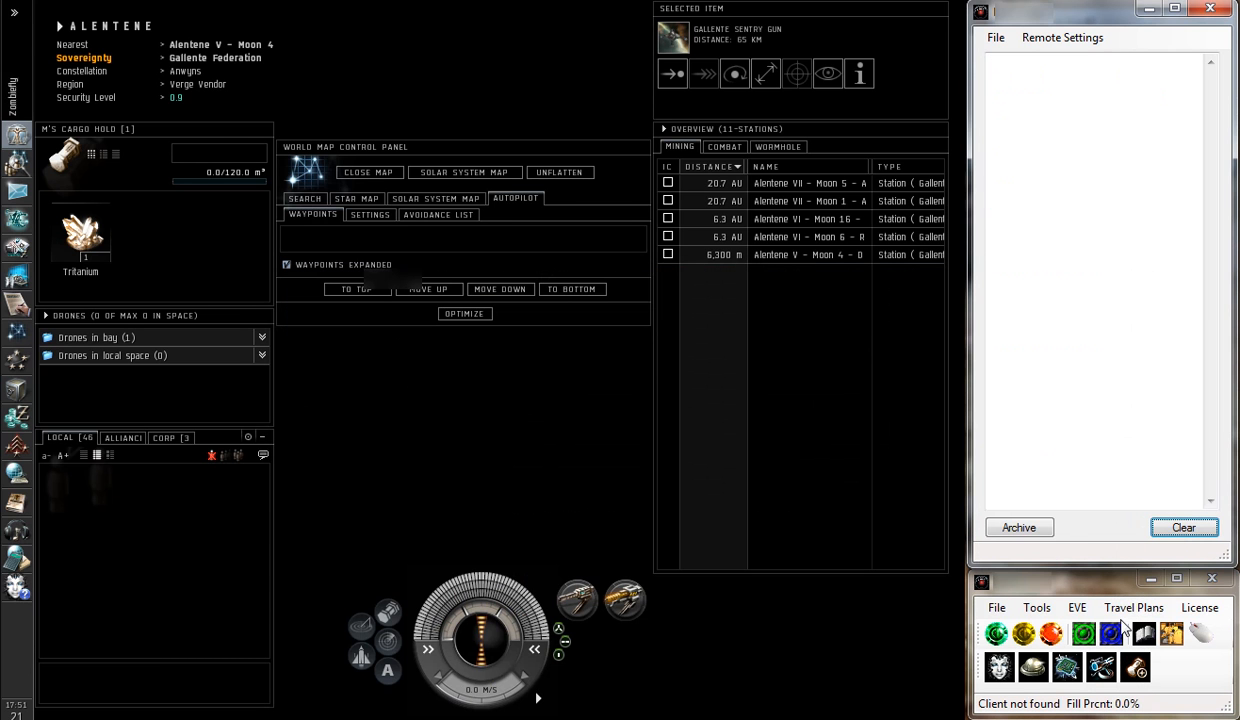
click(1036, 607)
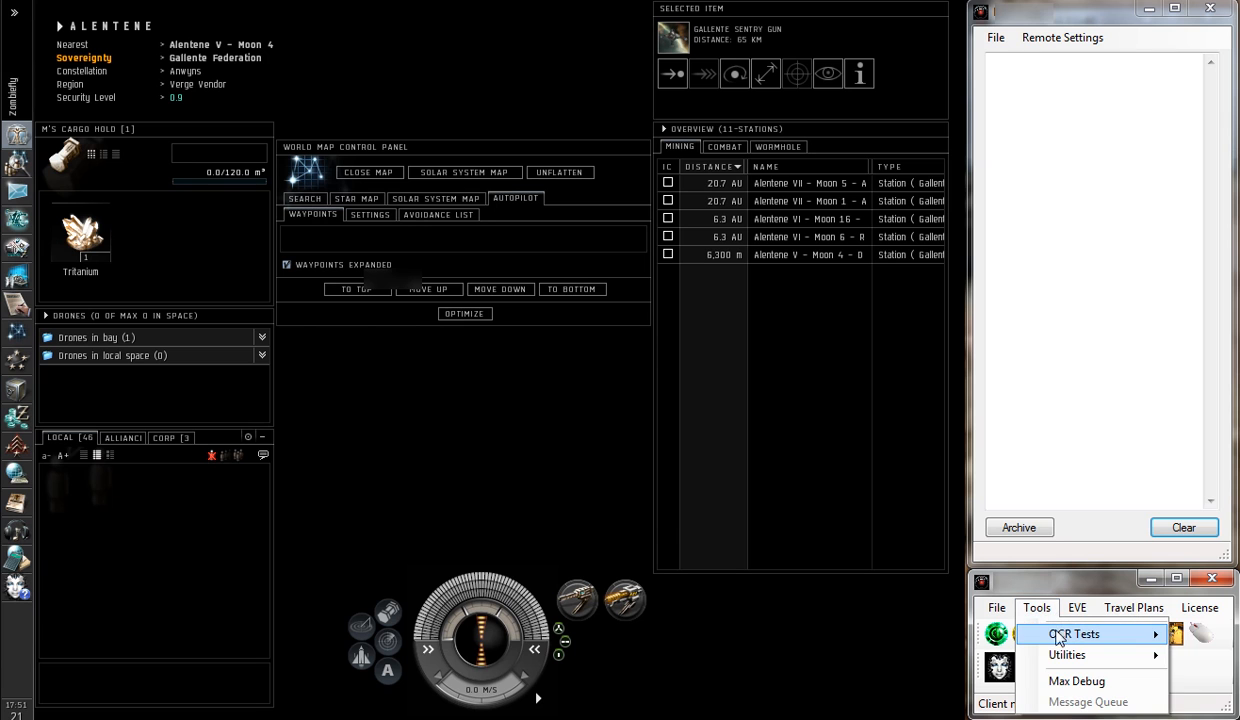
mouse_move(1060, 631)
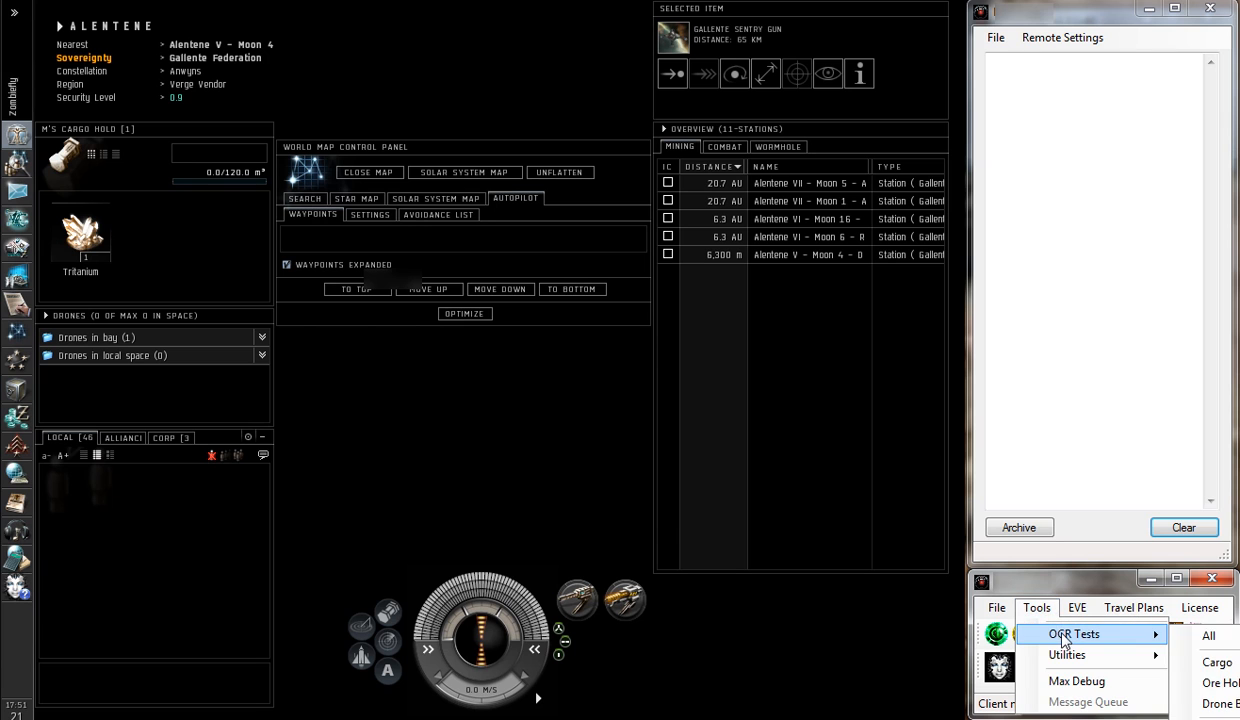
click(1206, 640)
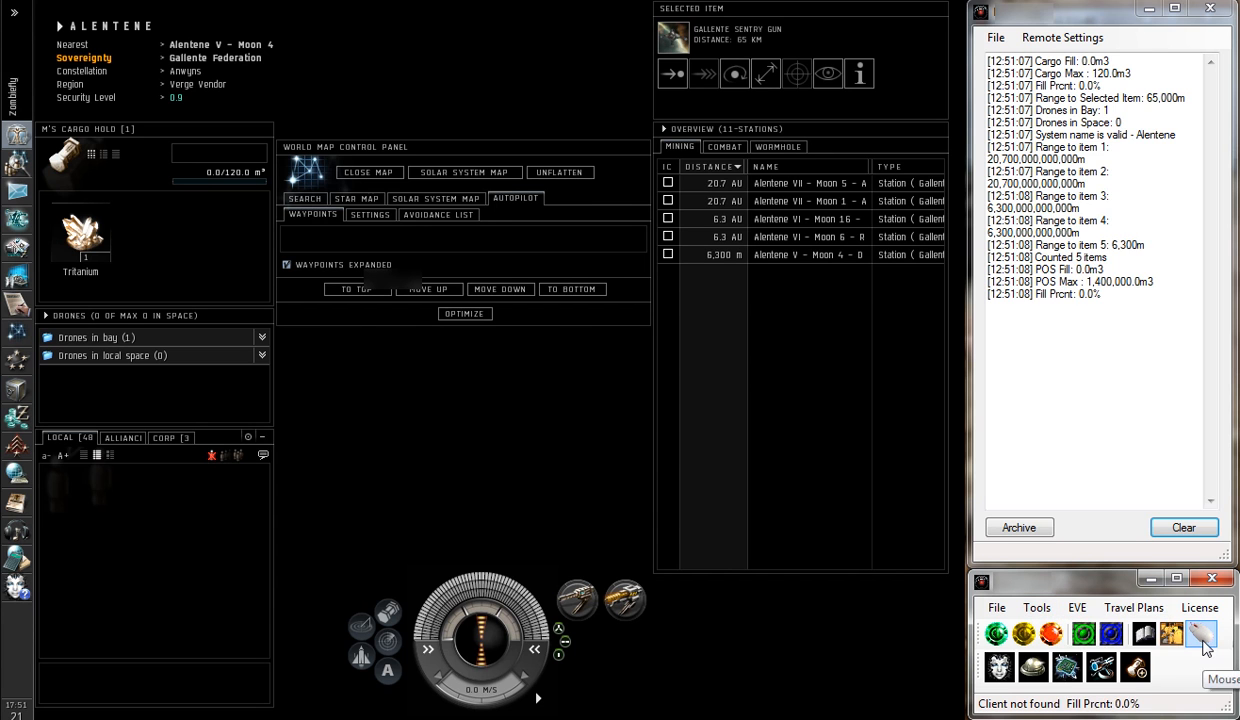